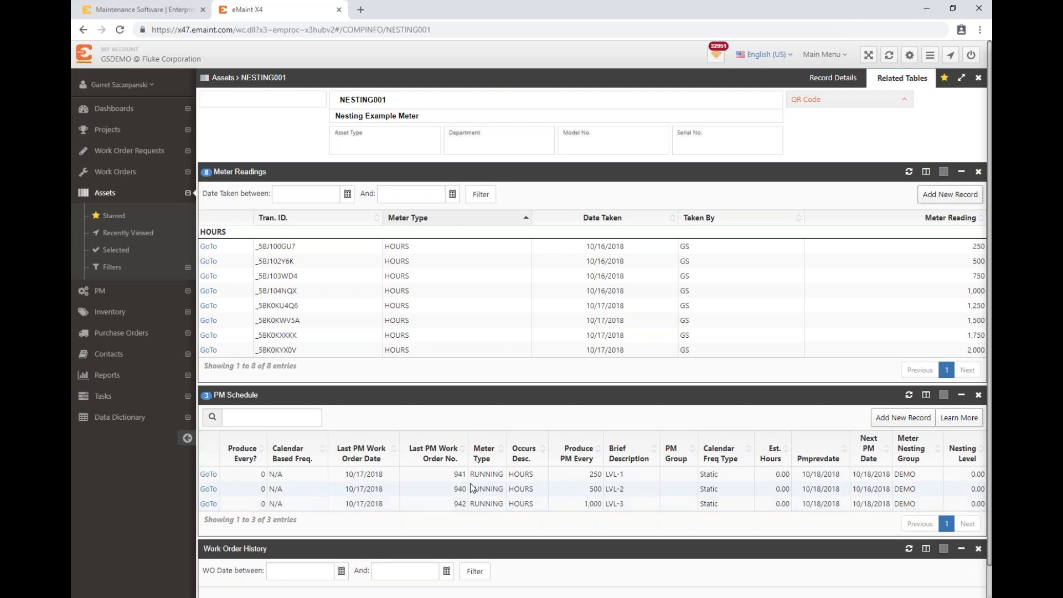
Step: Review the meter-based settings of the LVL-1, LVL-2 and LVL-3 PM records, returning to asset NESTING001 after each one
{"action": "left_click", "coordinate": [209, 475]}
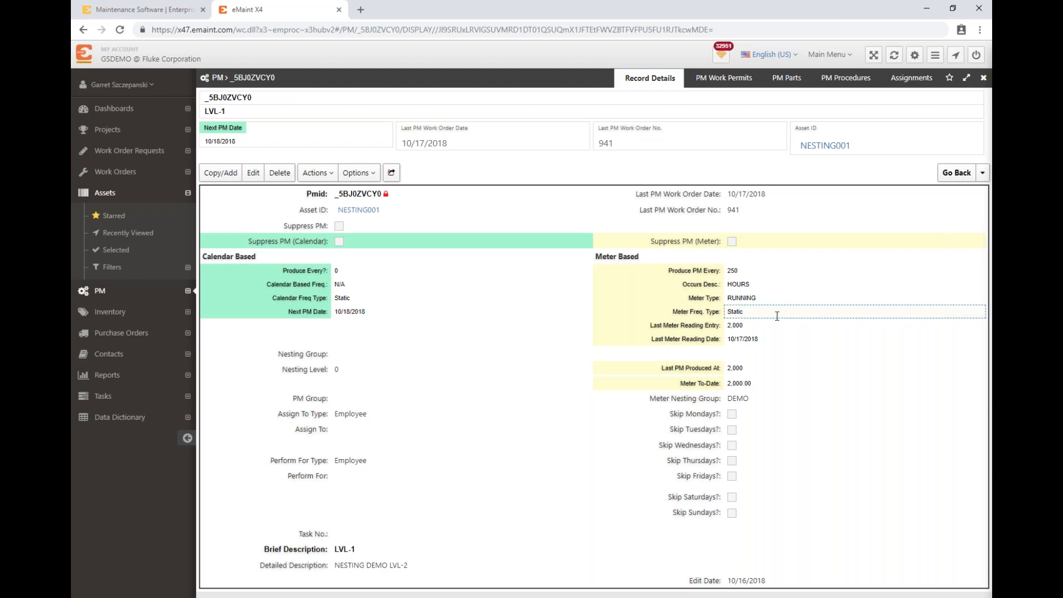
{"action": "left_click", "coordinate": [983, 173]}
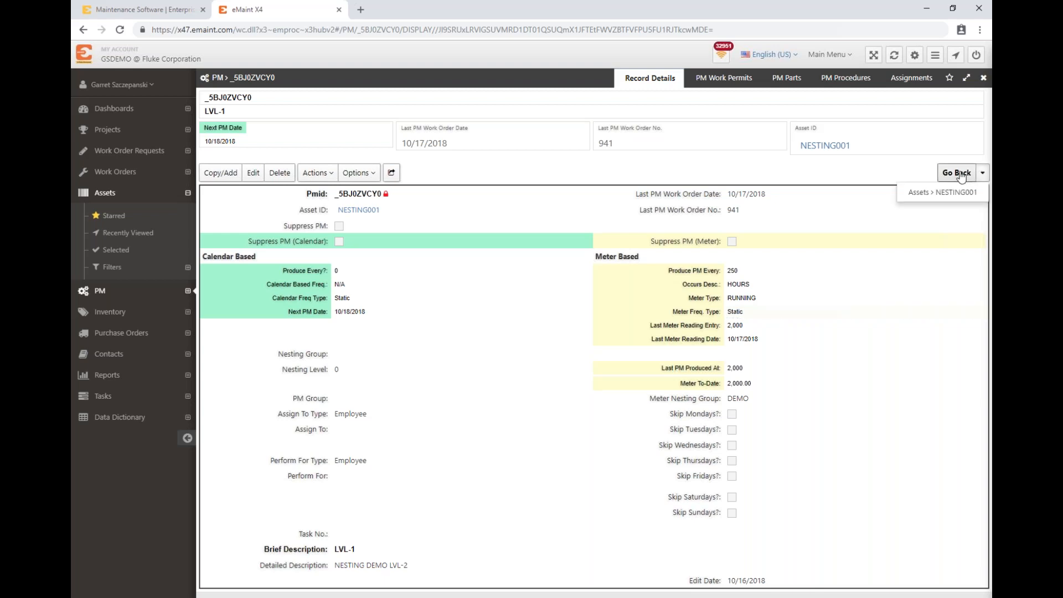
{"action": "left_click", "coordinate": [953, 193]}
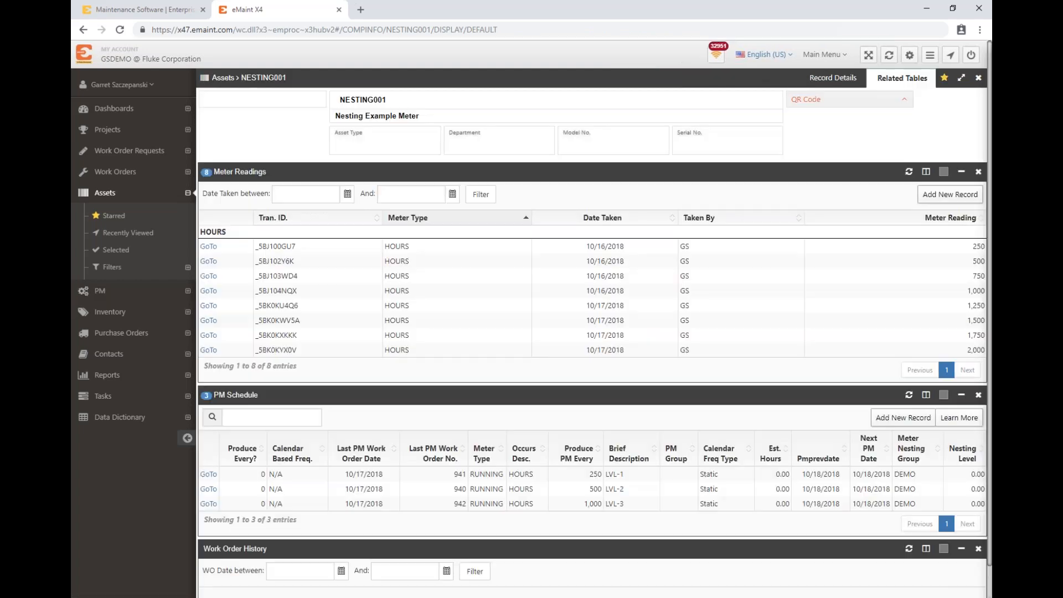
{"action": "scroll", "coordinate": [525, 423], "scroll_direction": "down", "scroll_amount": 1}
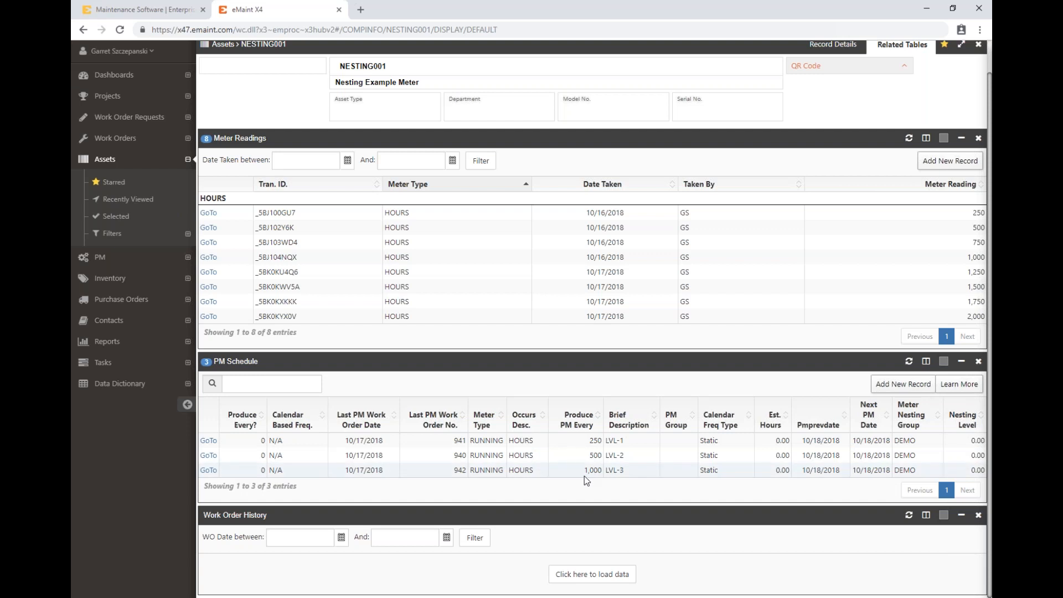
{"action": "left_click", "coordinate": [209, 456]}
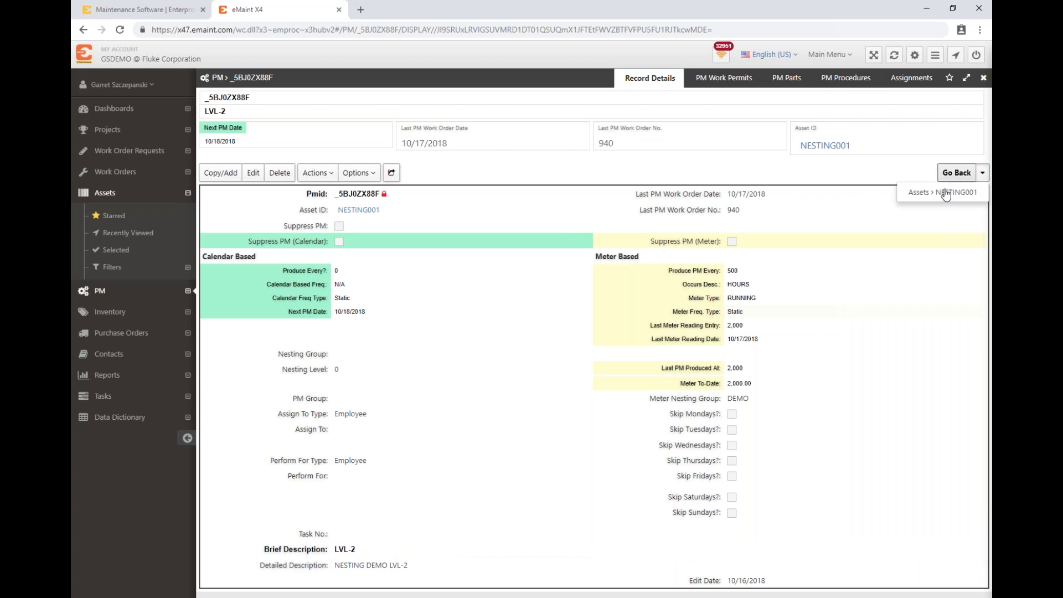
{"action": "left_click", "coordinate": [947, 193]}
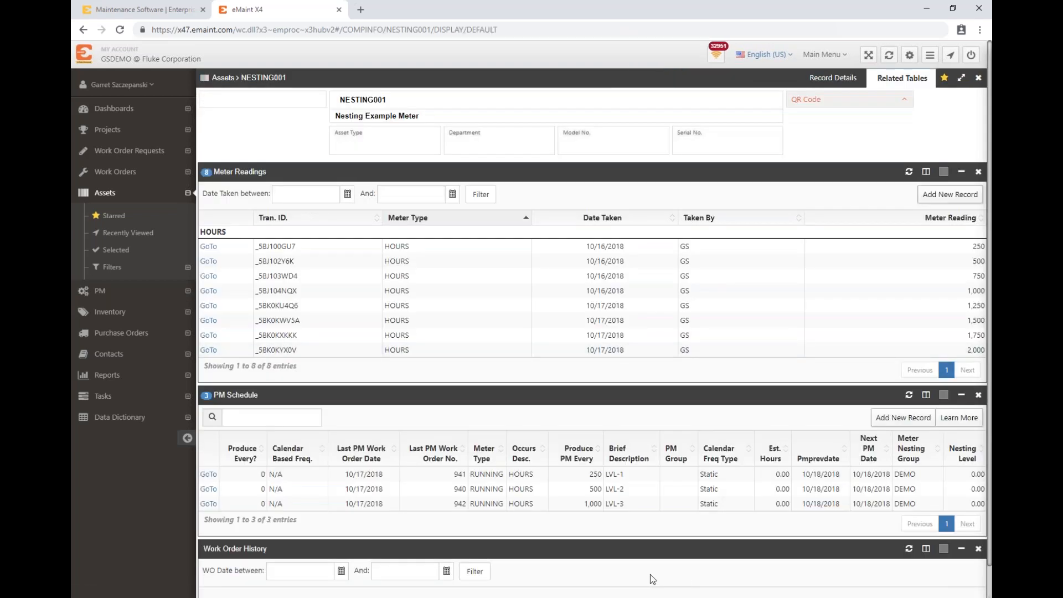
{"action": "left_click", "coordinate": [208, 504]}
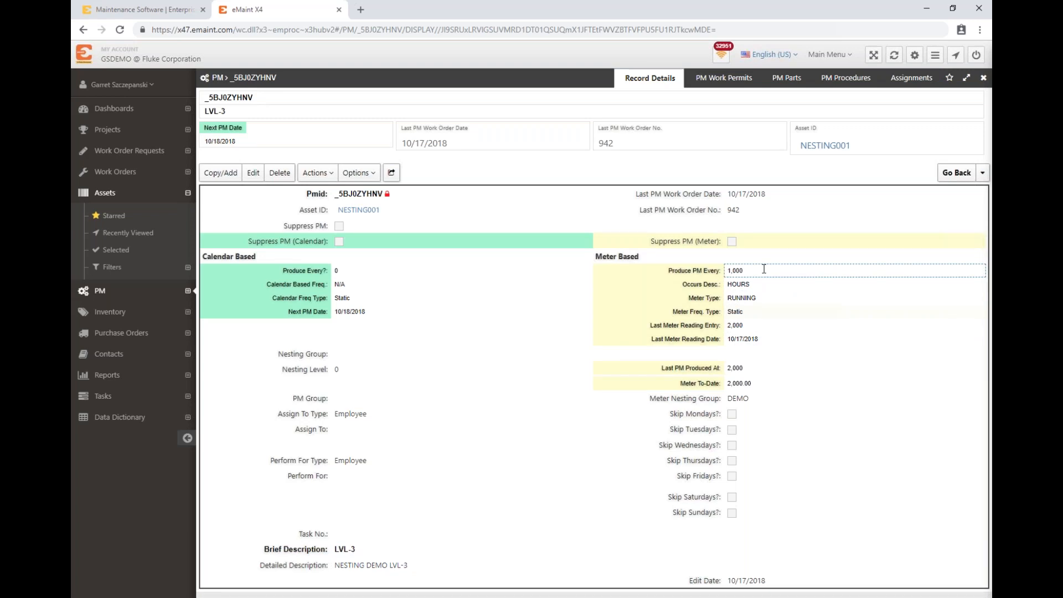
{"action": "left_click", "coordinate": [983, 173]}
{"action": "left_click", "coordinate": [944, 193]}
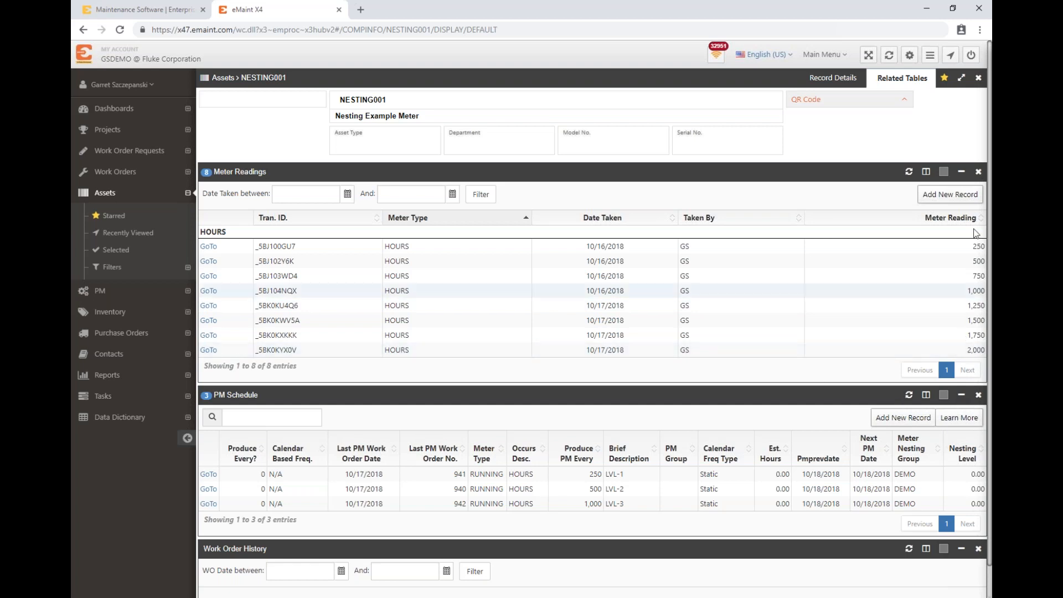
Step: Add an HOURS meter reading of 2250 with the reader's initials to NESTING001, save it and return to the asset
{"action": "left_click", "coordinate": [941, 195]}
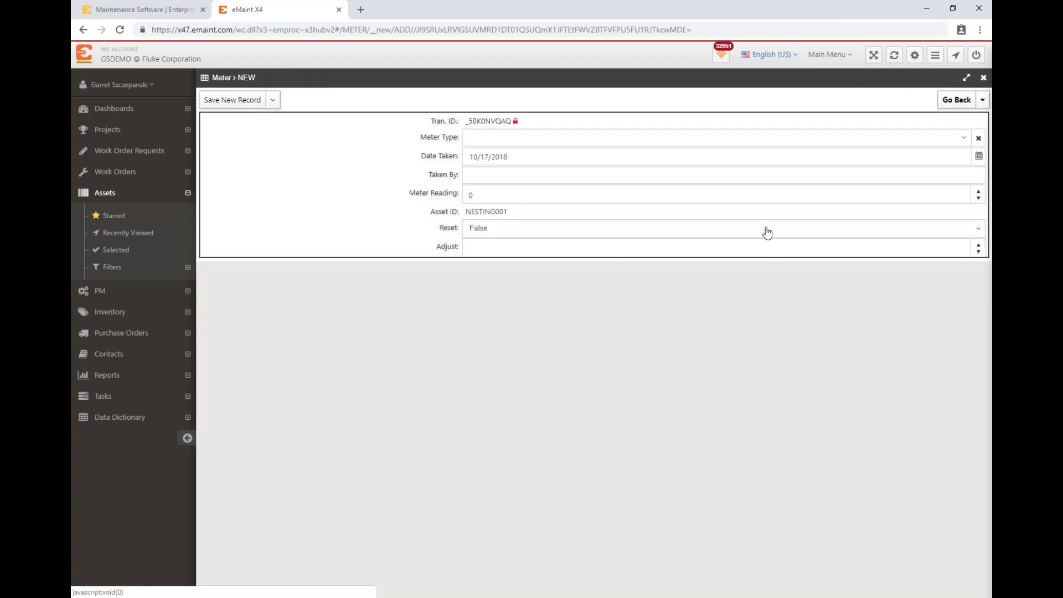
{"action": "left_click", "coordinate": [556, 138]}
{"action": "left_click", "coordinate": [546, 187]}
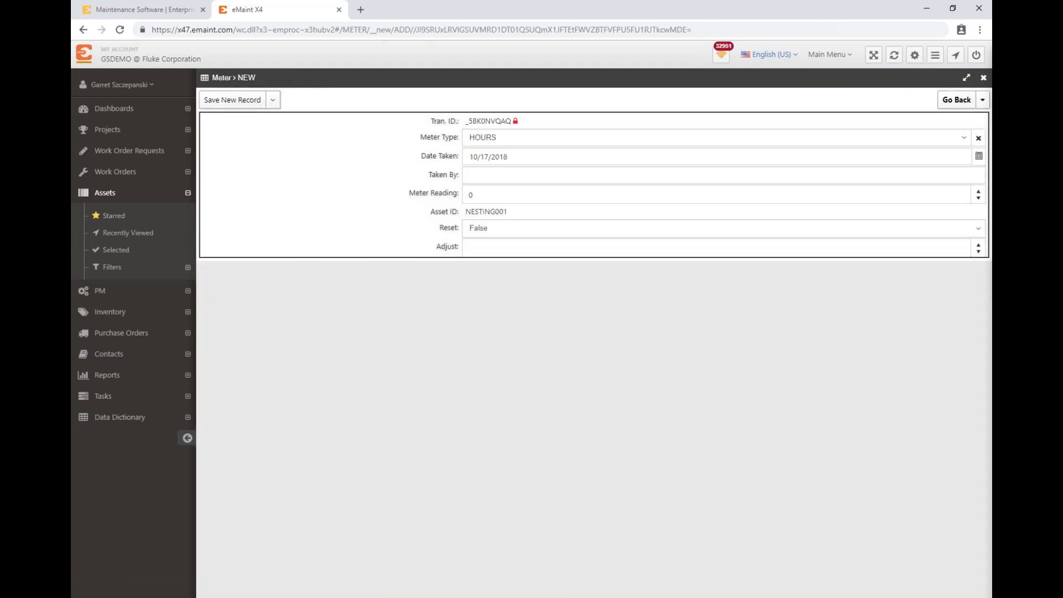
{"action": "left_click", "coordinate": [538, 176]}
{"action": "type", "text": "GS"}
{"action": "key", "text": "Tab"}
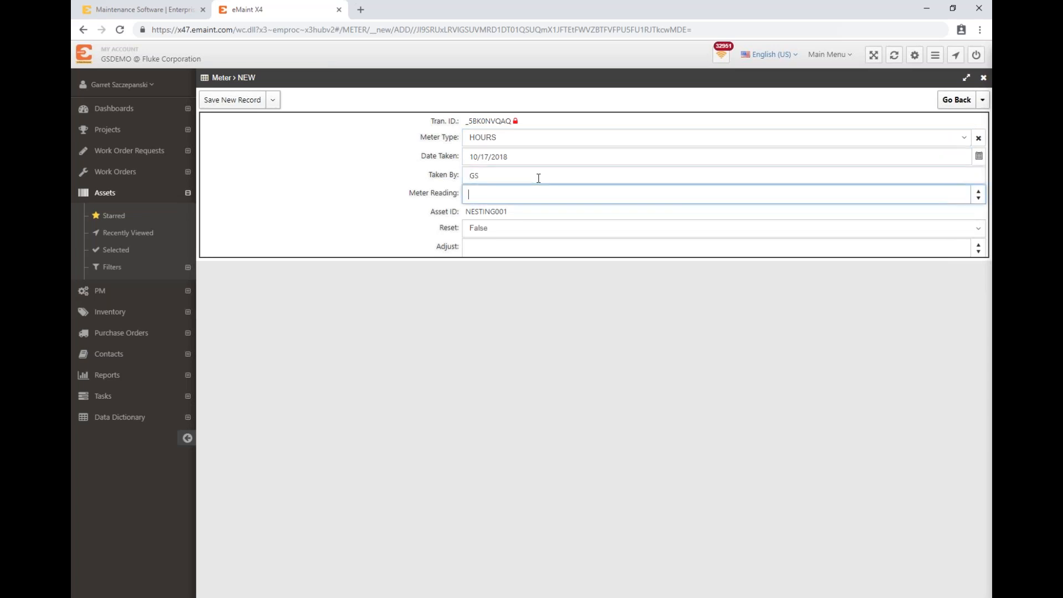
{"action": "type", "text": "2250"}
{"action": "mouse_move", "coordinate": [229, 106]}
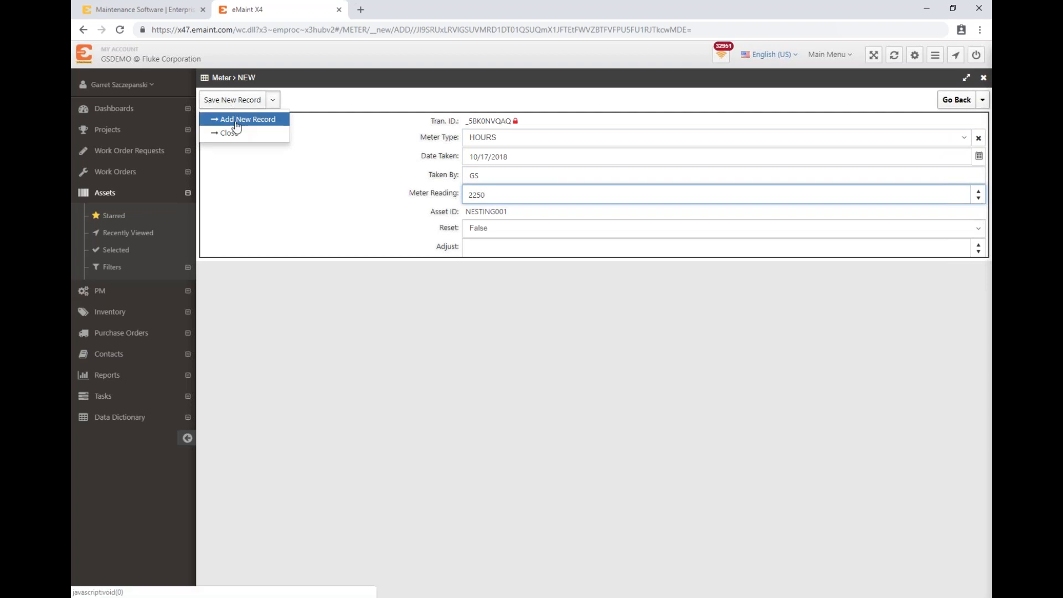
{"action": "left_click", "coordinate": [236, 123]}
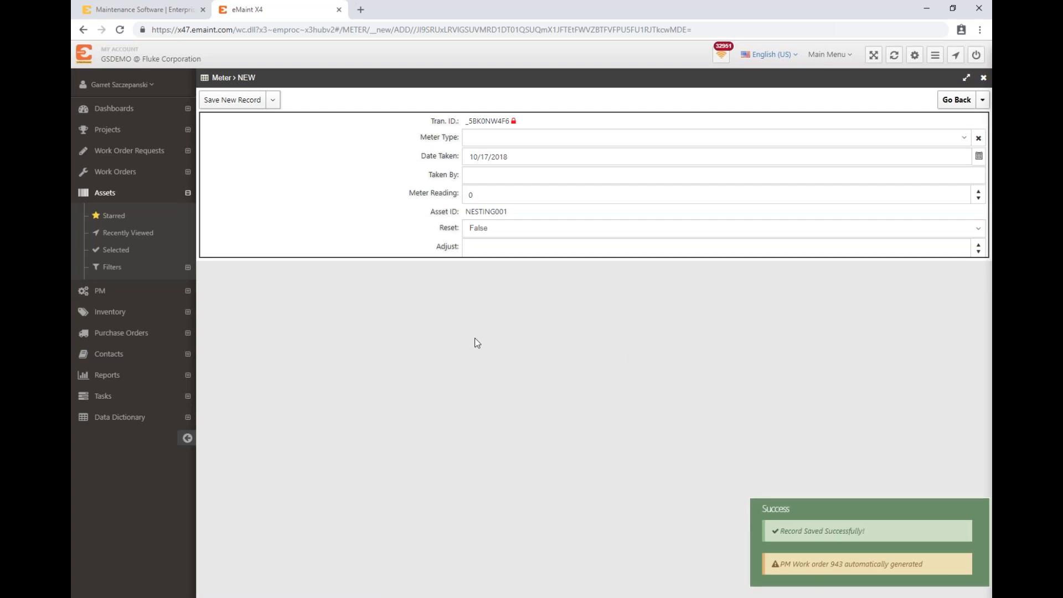
{"action": "left_click", "coordinate": [982, 100]}
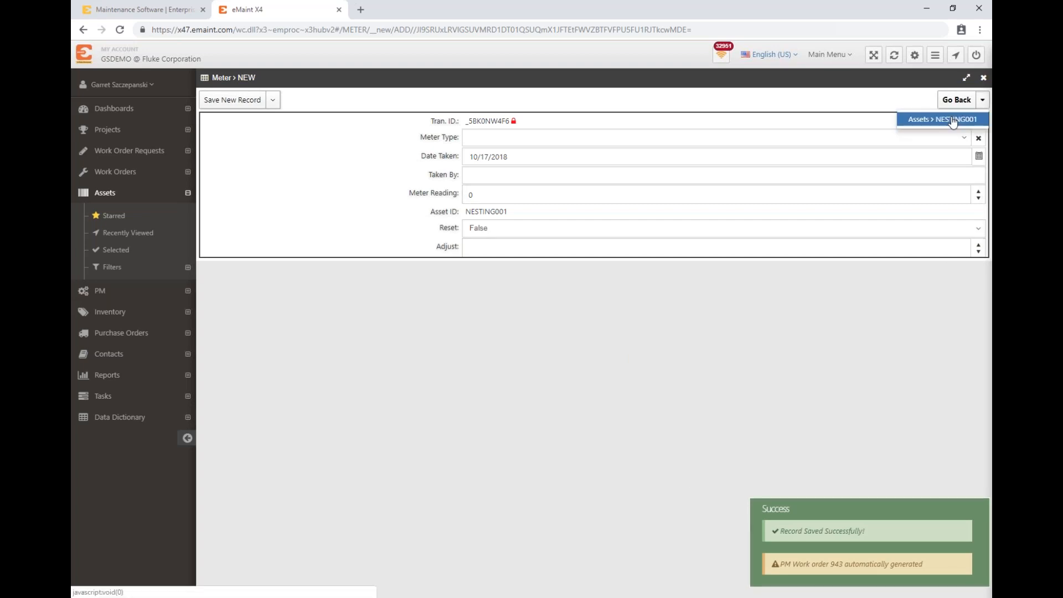
{"action": "left_click", "coordinate": [952, 120]}
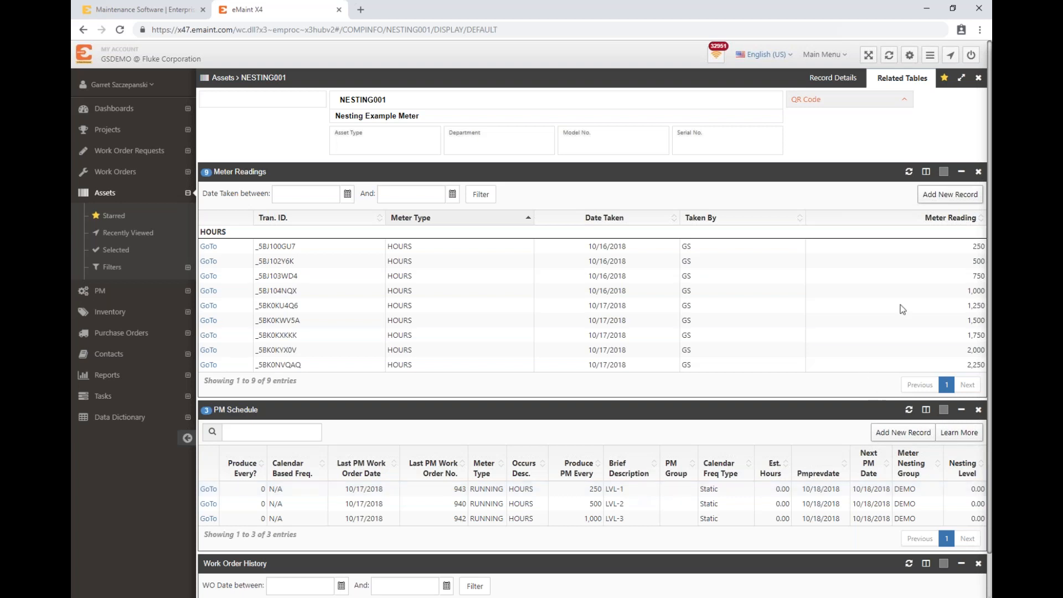
Step: Record an HOURS meter reading of 2500 with the reader's initials for NESTING001, then save and close the record
{"action": "left_click", "coordinate": [940, 195]}
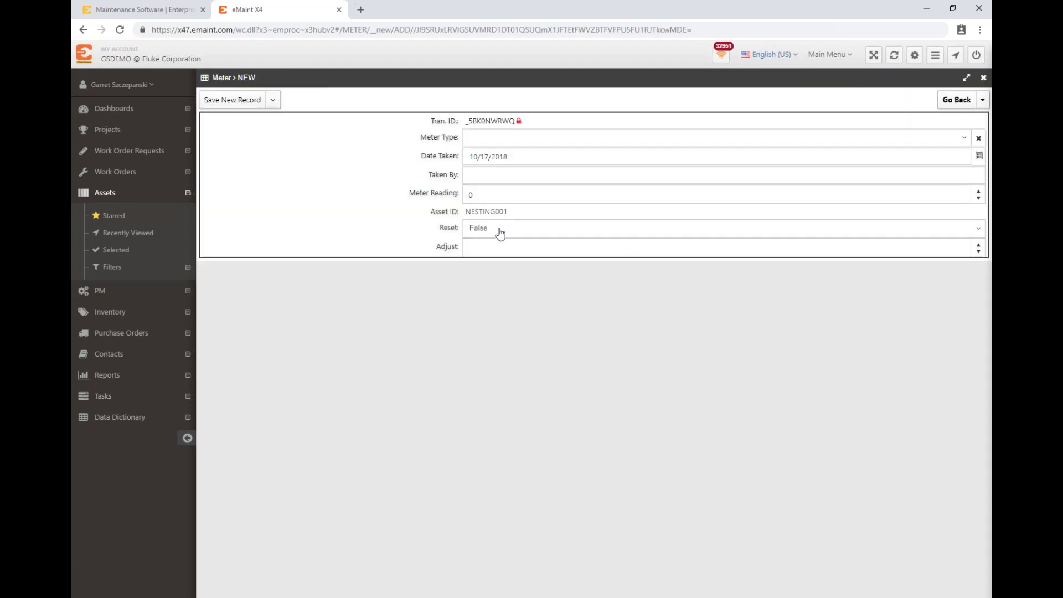
{"action": "left_click", "coordinate": [501, 141]}
{"action": "left_click", "coordinate": [504, 189]}
{"action": "left_click", "coordinate": [504, 177]}
{"action": "type", "text": "GS"}
{"action": "key", "text": "Tab"}
{"action": "type", "text": "250"}
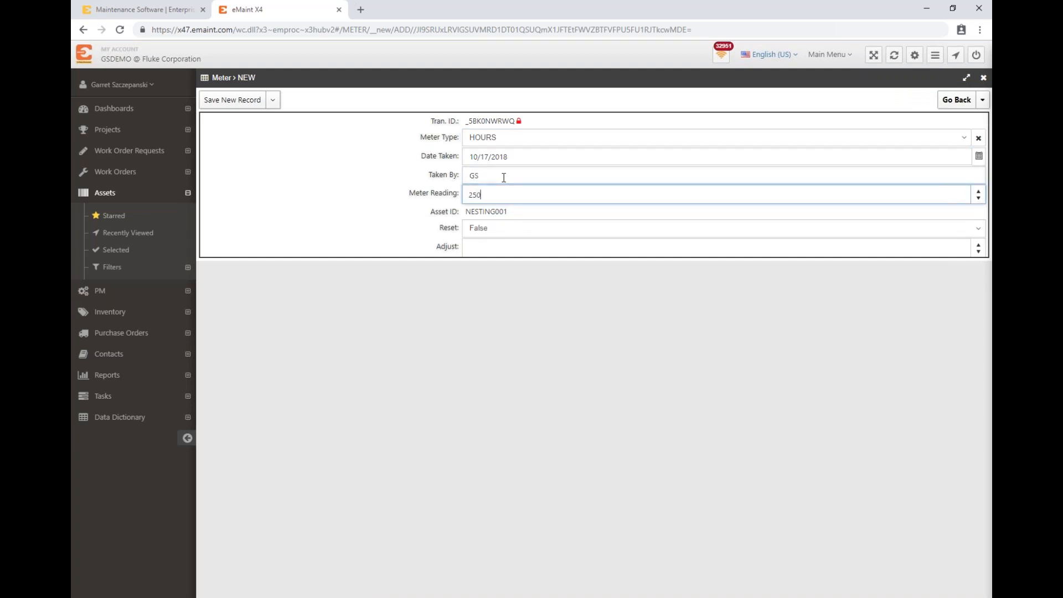
{"action": "type", "text": "0"}
{"action": "mouse_move", "coordinate": [234, 105]}
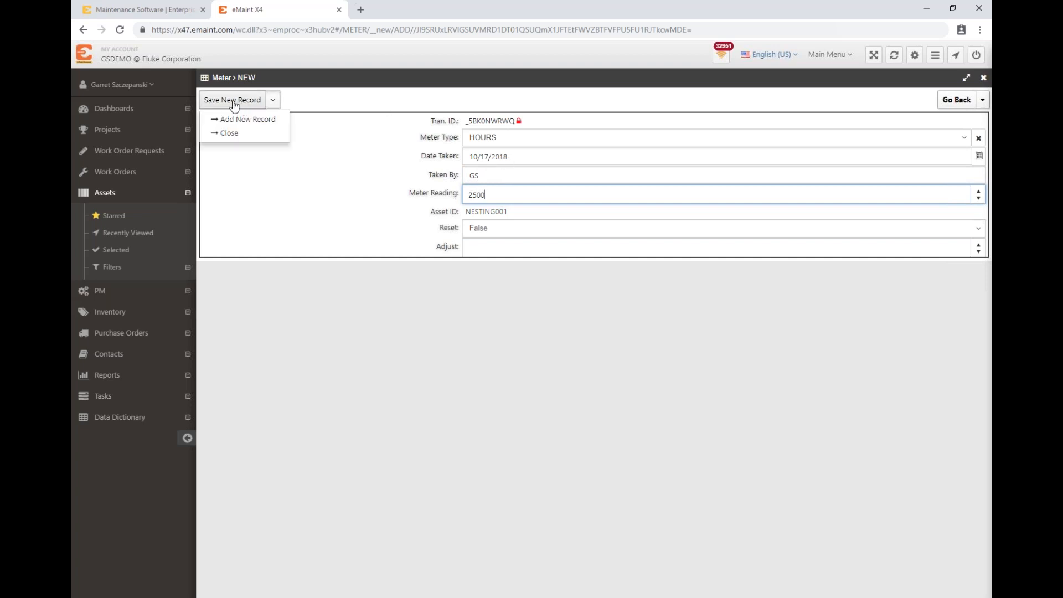
{"action": "left_click", "coordinate": [222, 135]}
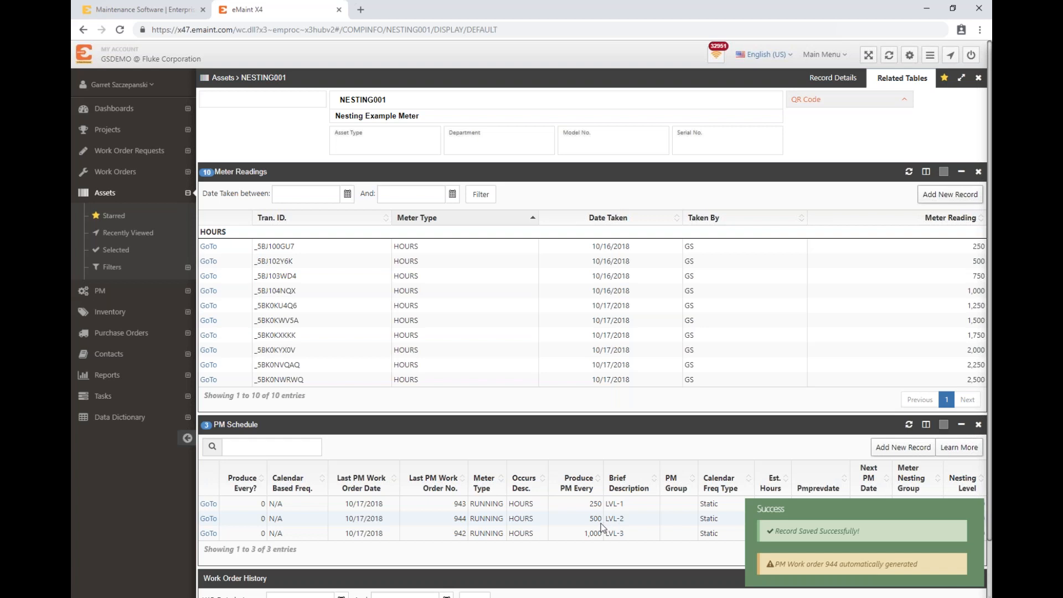
{"action": "left_click", "coordinate": [785, 566]}
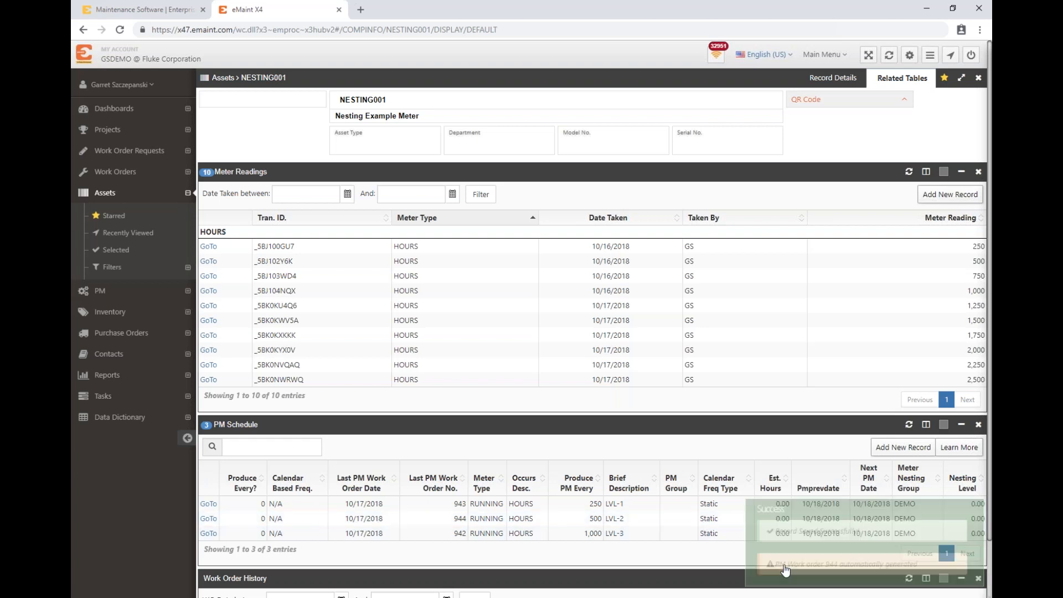
Step: Add another HOURS meter reading of 2750 with the reader's initials for the asset, saving and closing the record
{"action": "left_click", "coordinate": [943, 196]}
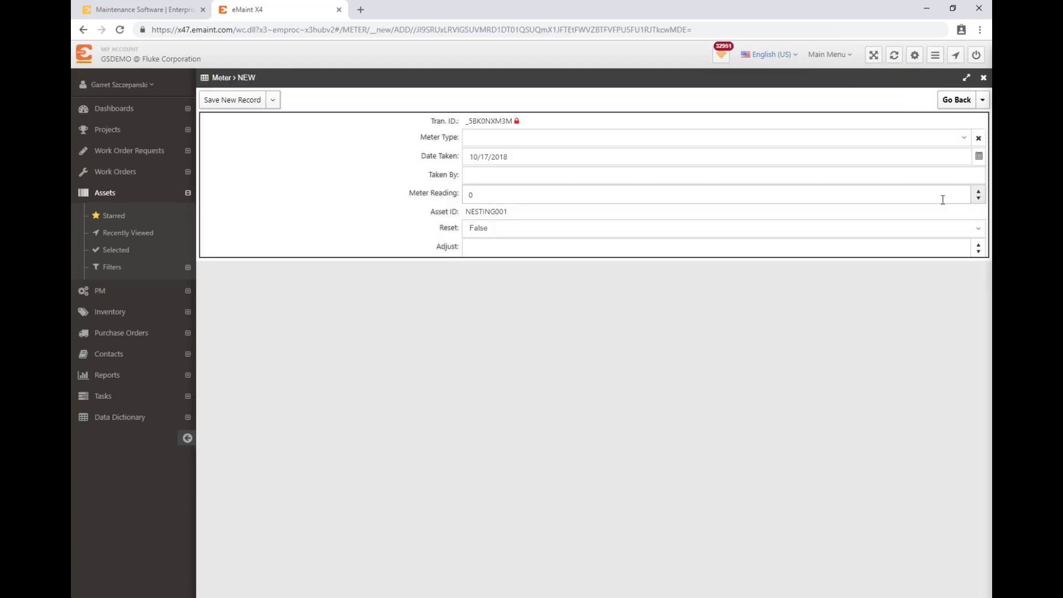
{"action": "left_click", "coordinate": [501, 141]}
{"action": "left_click", "coordinate": [487, 188]}
{"action": "left_click", "coordinate": [497, 173]}
{"action": "type", "text": "GS"}
{"action": "key", "text": "Tab"}
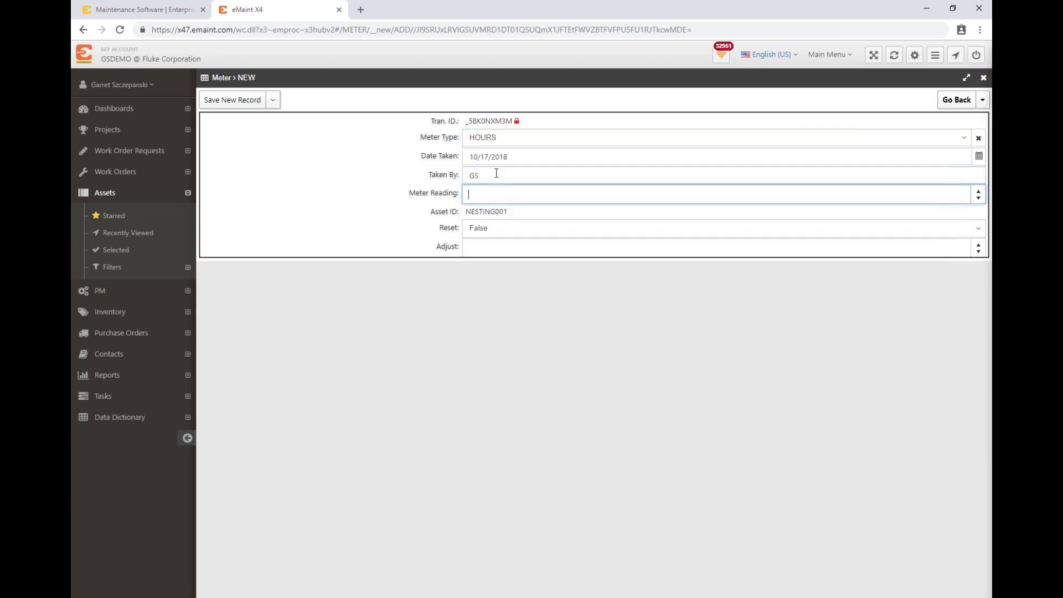
{"action": "type", "text": "2750"}
{"action": "mouse_move", "coordinate": [237, 102]}
{"action": "left_click", "coordinate": [230, 135]}
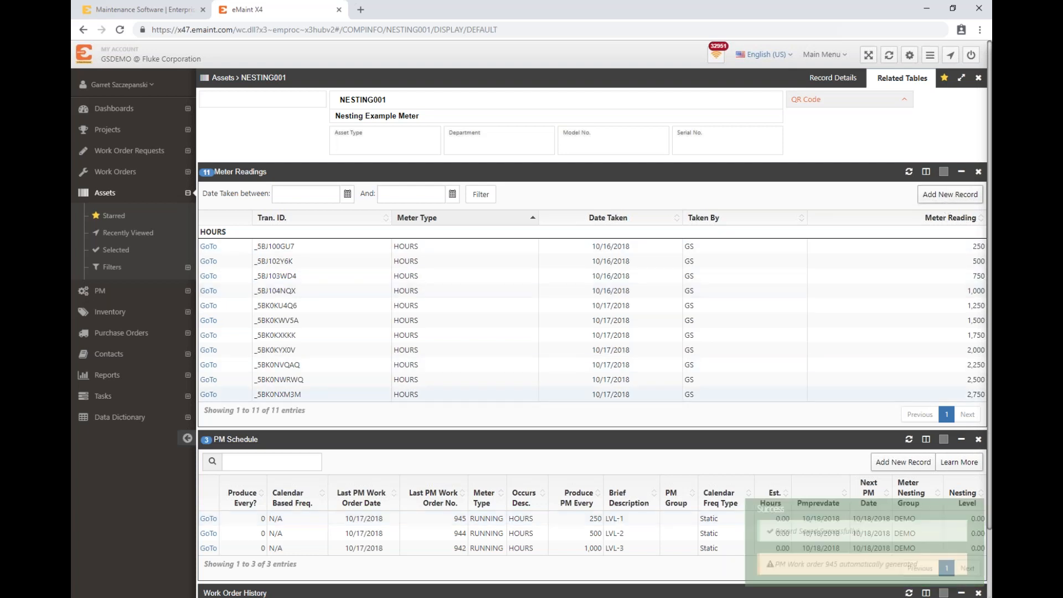
Step: Enter a new HOURS meter reading of 3000 with the reader's initials, save and close it, and dismiss the notification
{"action": "left_click", "coordinate": [956, 200]}
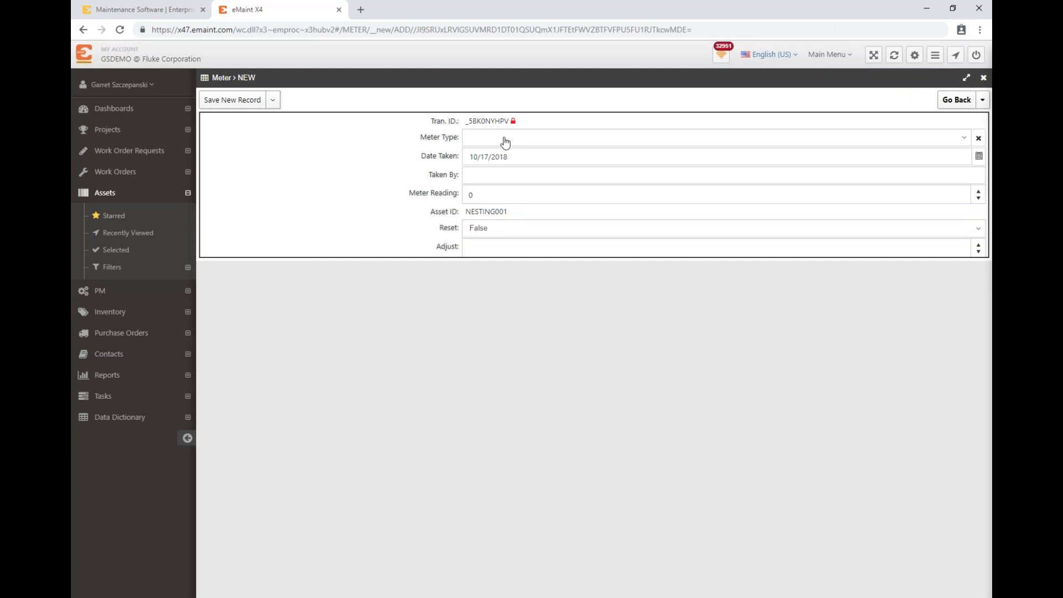
{"action": "left_click", "coordinate": [504, 138]}
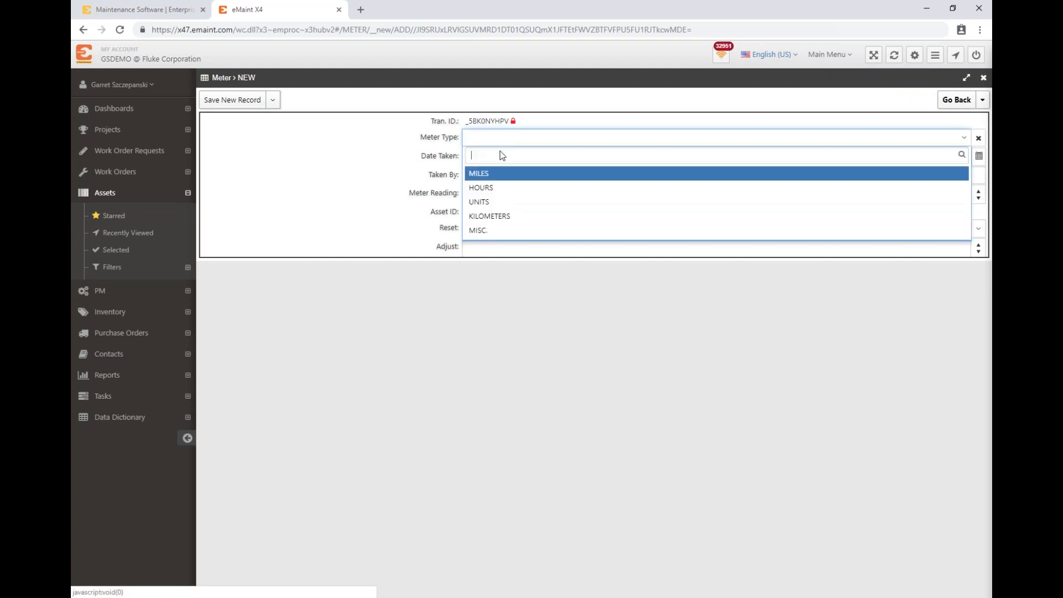
{"action": "left_click", "coordinate": [483, 187]}
{"action": "left_click", "coordinate": [493, 175]}
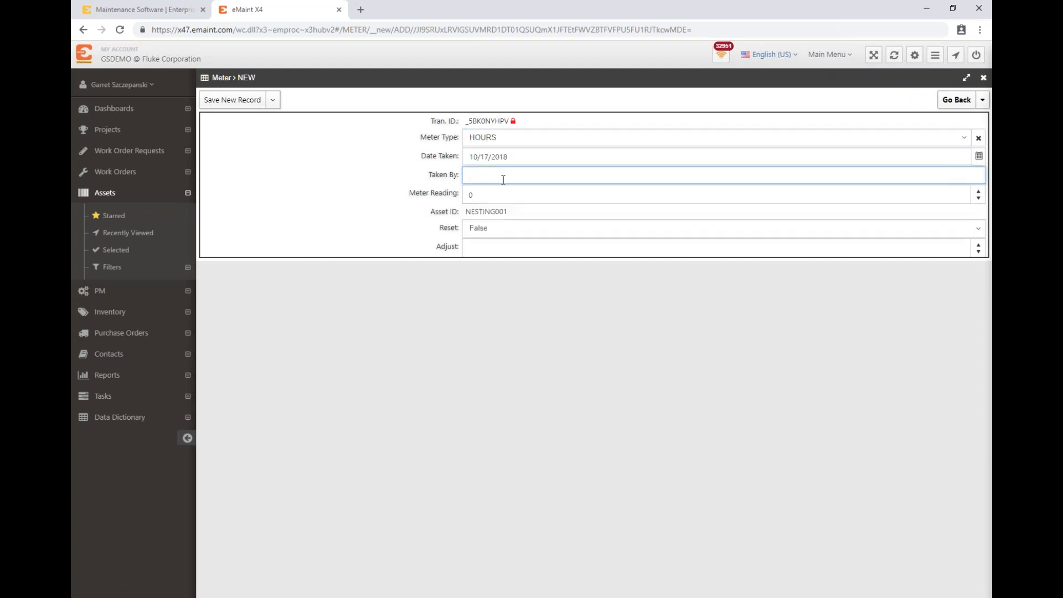
{"action": "type", "text": "GS"}
{"action": "key", "text": "Tab"}
{"action": "type", "text": "3000"}
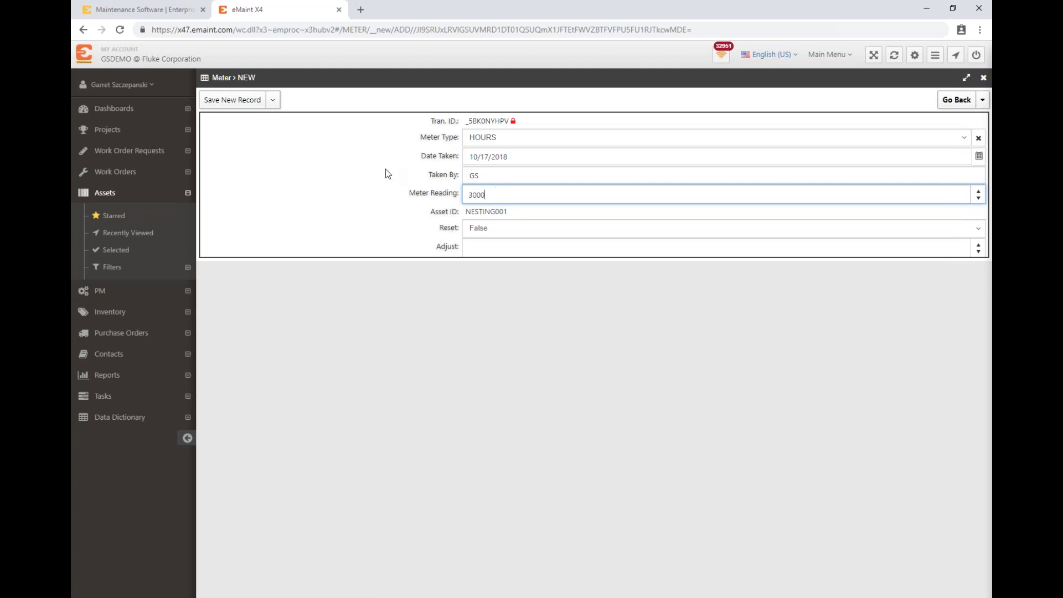
{"action": "mouse_move", "coordinate": [257, 101]}
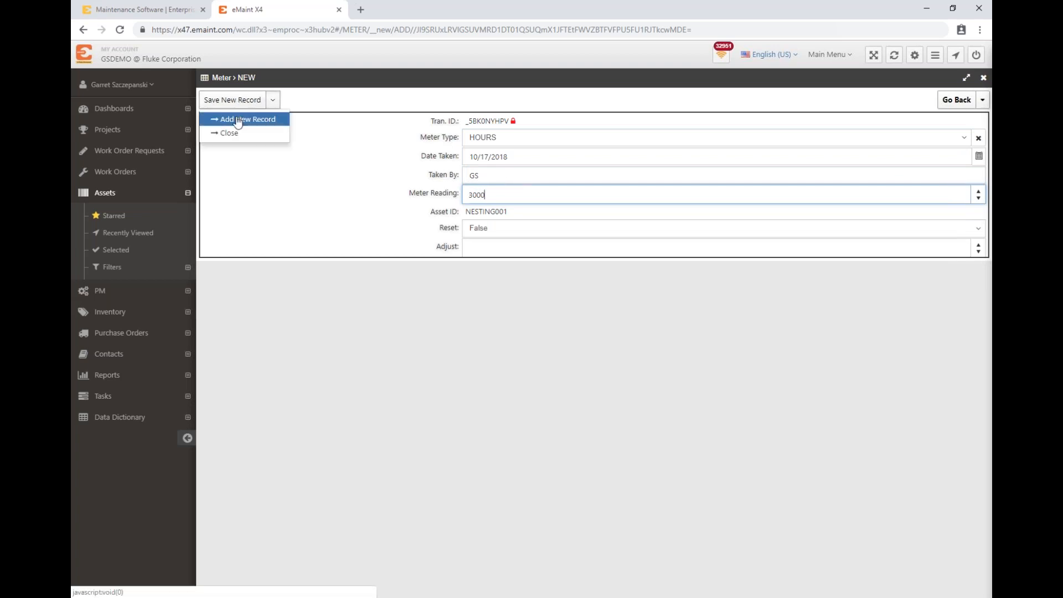
{"action": "left_click", "coordinate": [227, 133]}
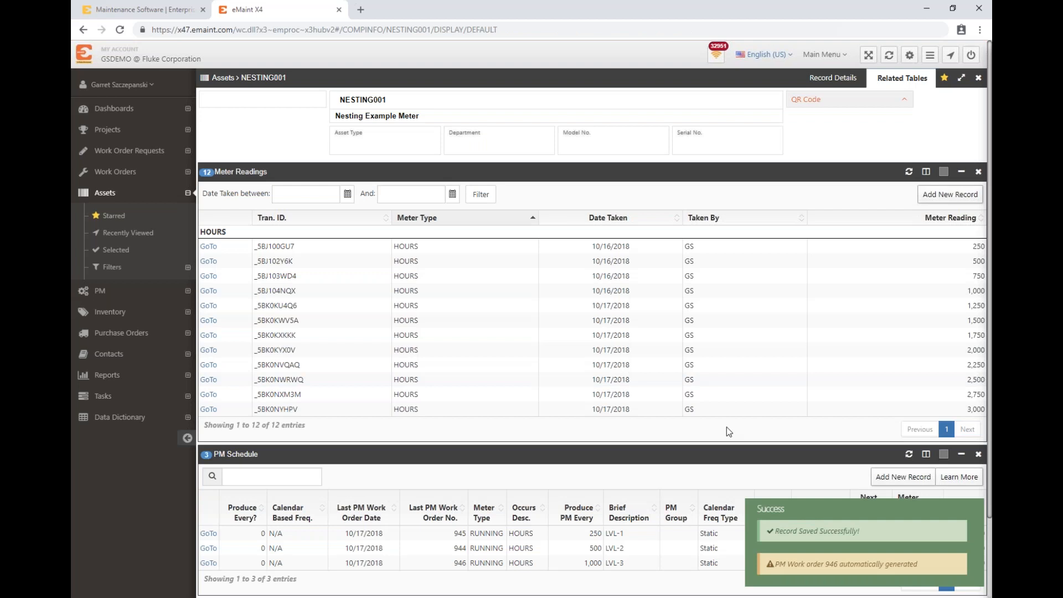
{"action": "left_click", "coordinate": [833, 577]}
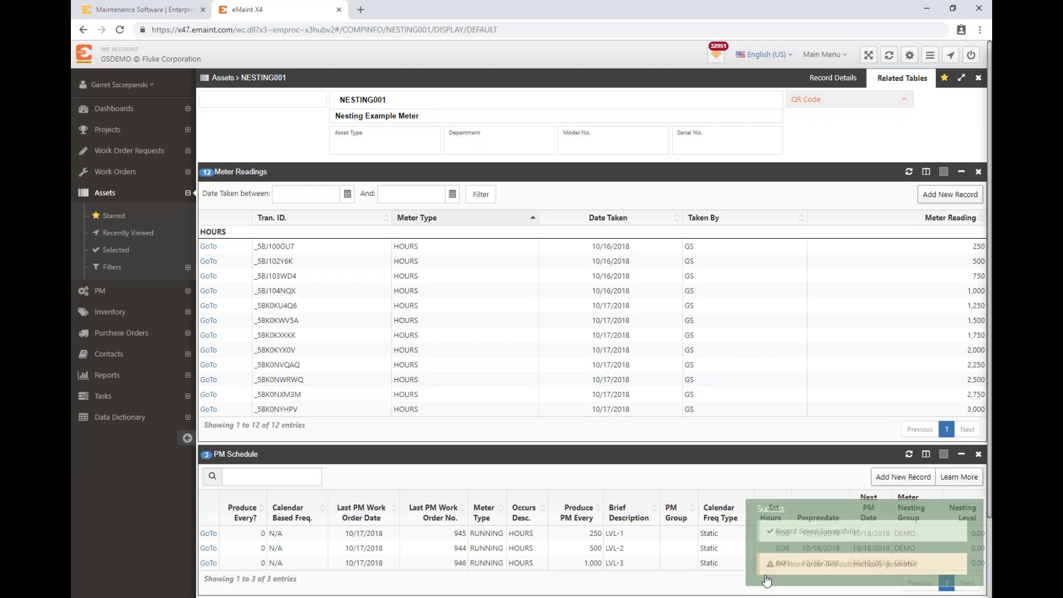
Step: Load the asset's Work Order History and examine the PM work orders generated by the new meter readings
{"action": "scroll", "coordinate": [497, 552], "scroll_direction": "down", "scroll_amount": 1}
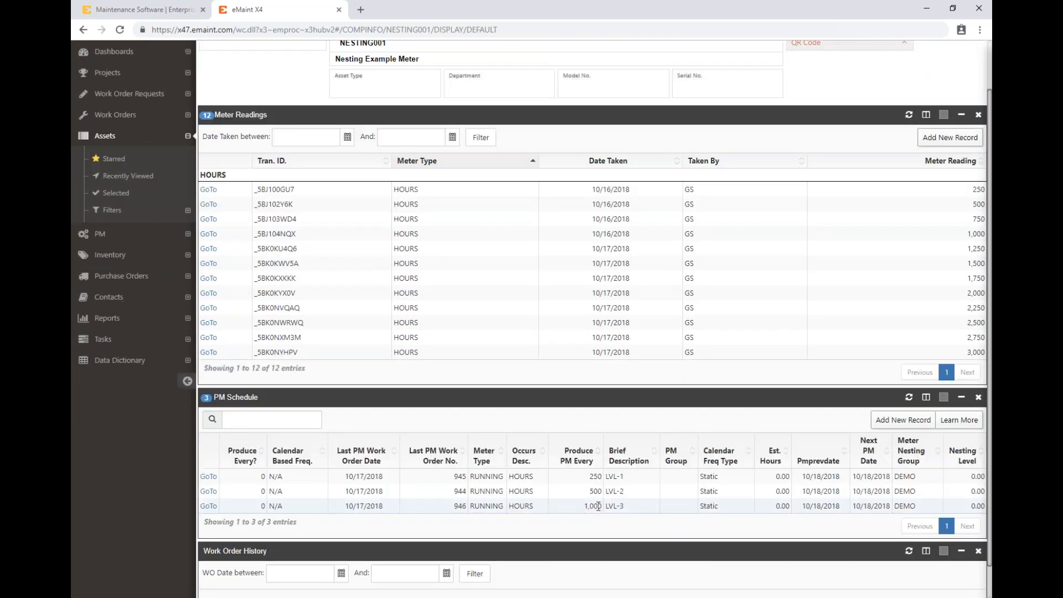
{"action": "scroll", "coordinate": [597, 506], "scroll_direction": "down", "scroll_amount": 1}
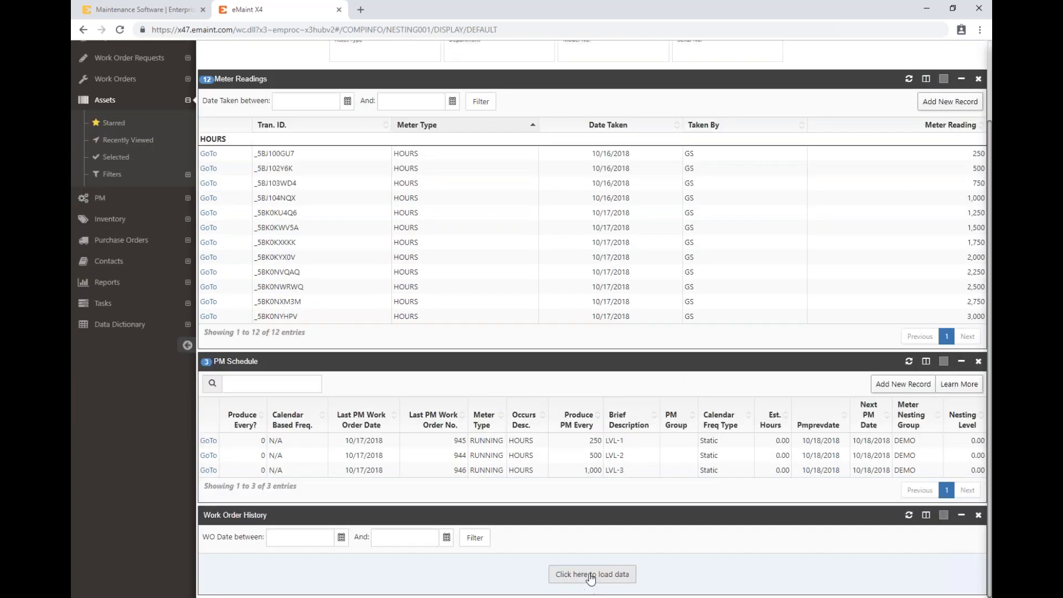
{"action": "left_click", "coordinate": [589, 580]}
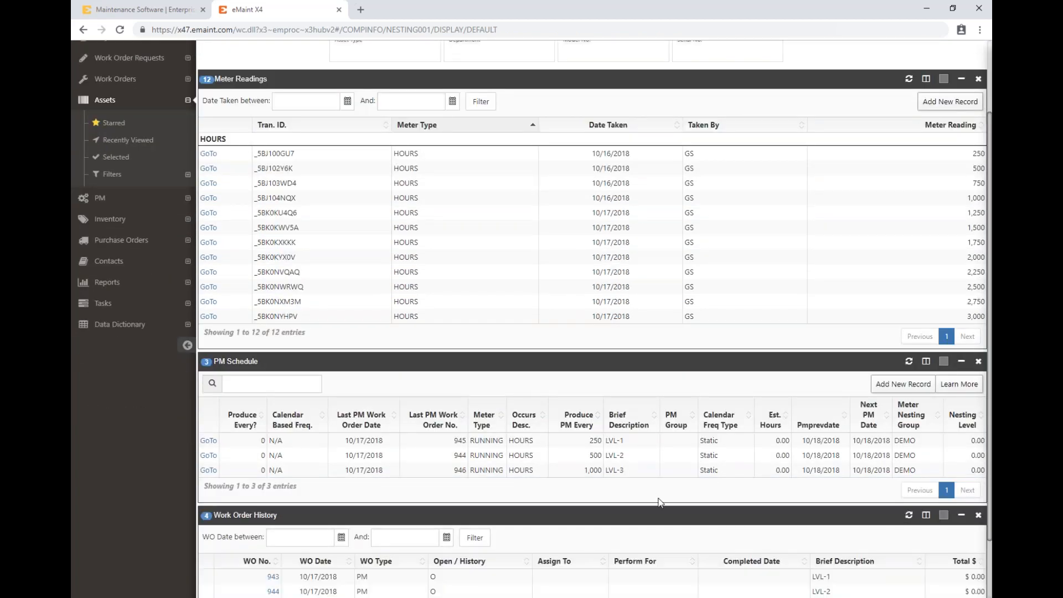
{"action": "scroll", "coordinate": [659, 501], "scroll_direction": "down", "scroll_amount": 1}
{"action": "scroll", "coordinate": [659, 503], "scroll_direction": "down", "scroll_amount": 1}
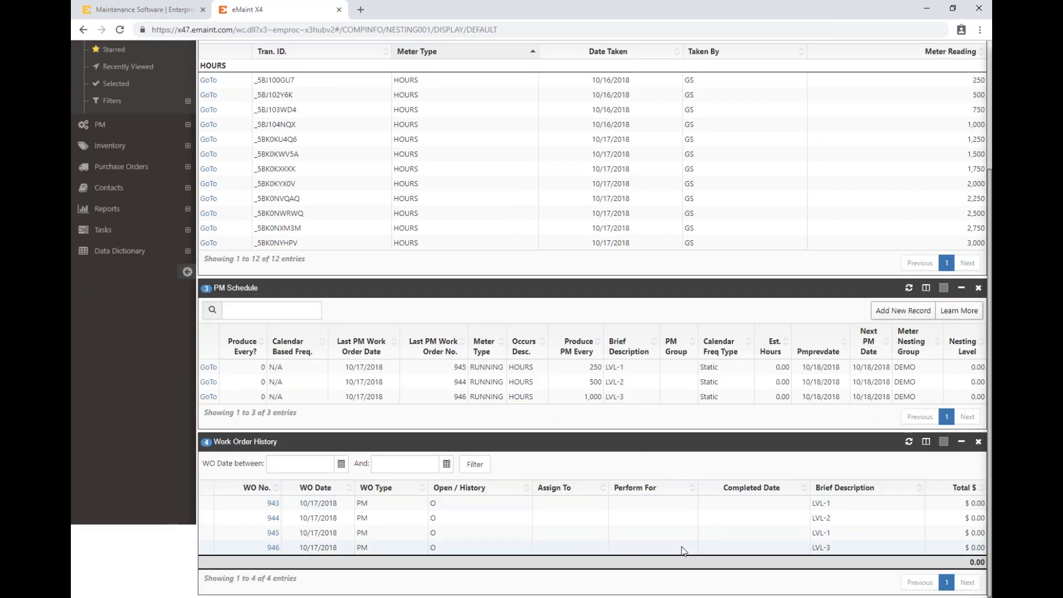
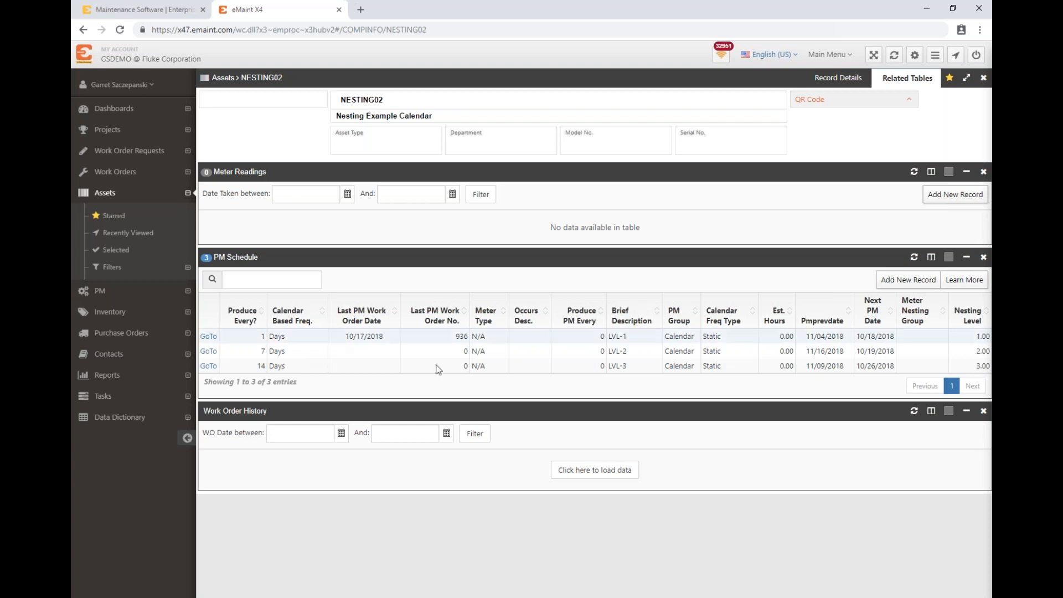
Step: Review the LVL-1 PM record from NESTING02's PM schedule, return to the asset, and open the LVL-2 PM record
{"action": "left_click", "coordinate": [210, 337]}
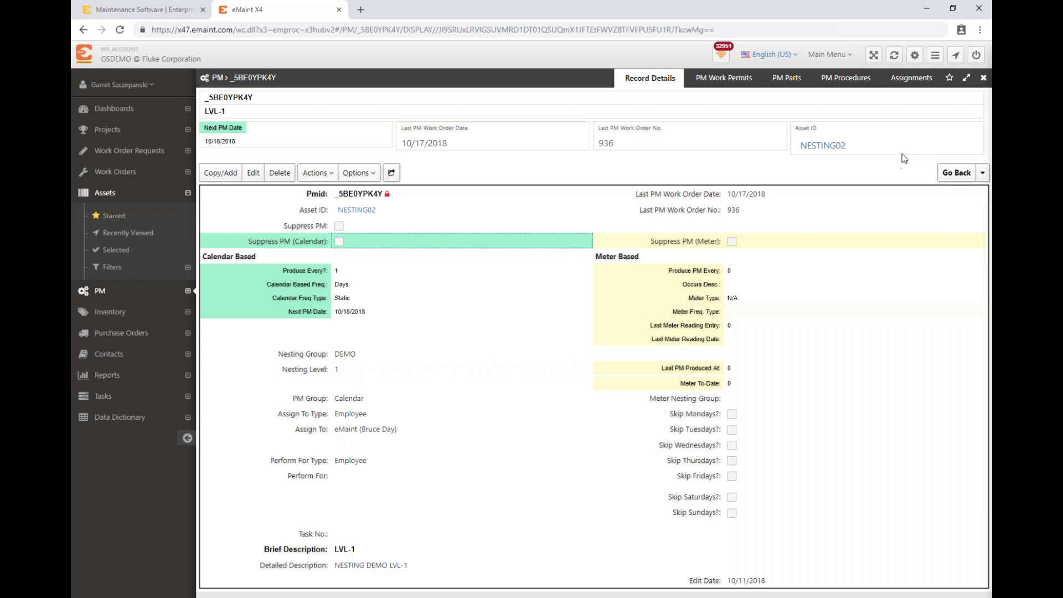
{"action": "mouse_move", "coordinate": [963, 167]}
{"action": "left_click", "coordinate": [963, 194]}
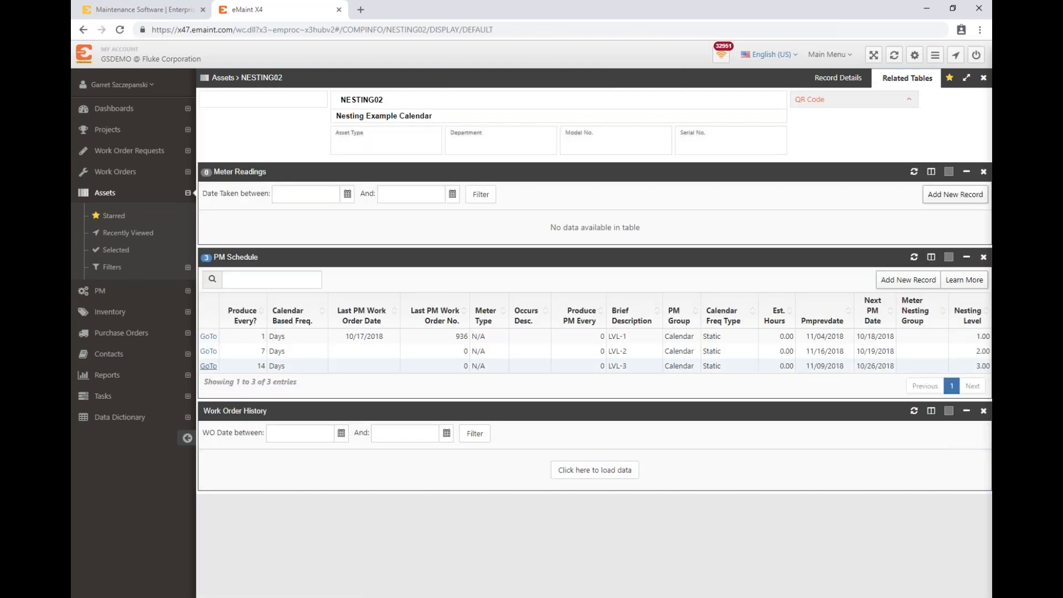
{"action": "left_click", "coordinate": [392, 355]}
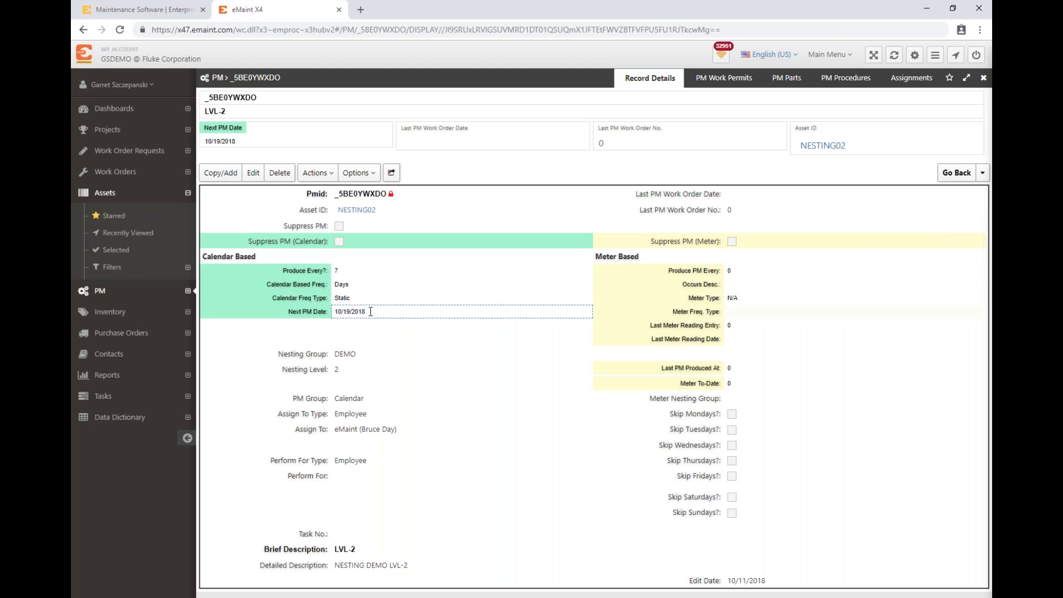
{"action": "left_click", "coordinate": [399, 285]}
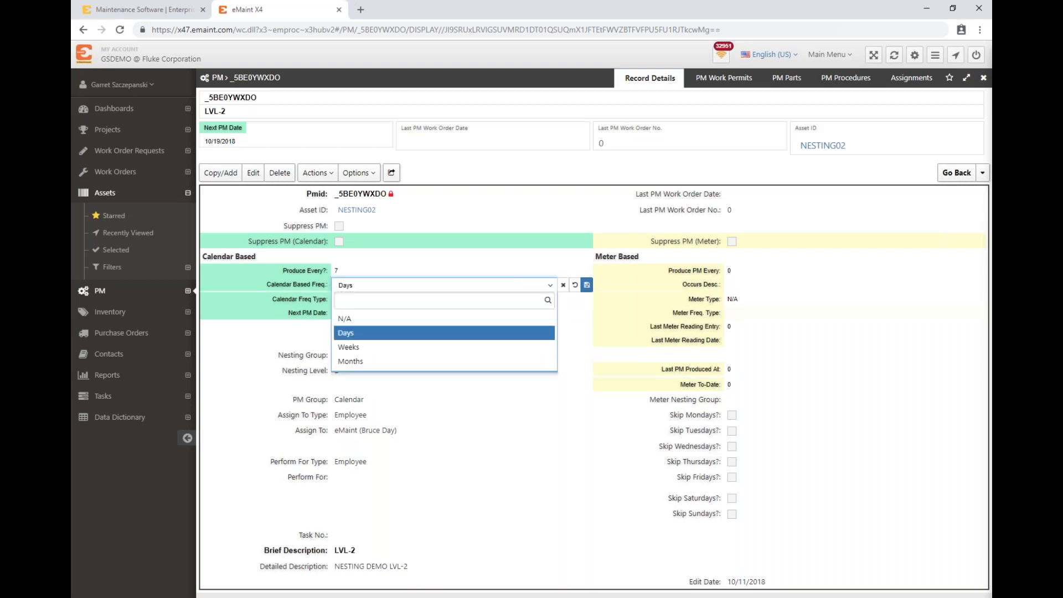
{"action": "left_click", "coordinate": [565, 286]}
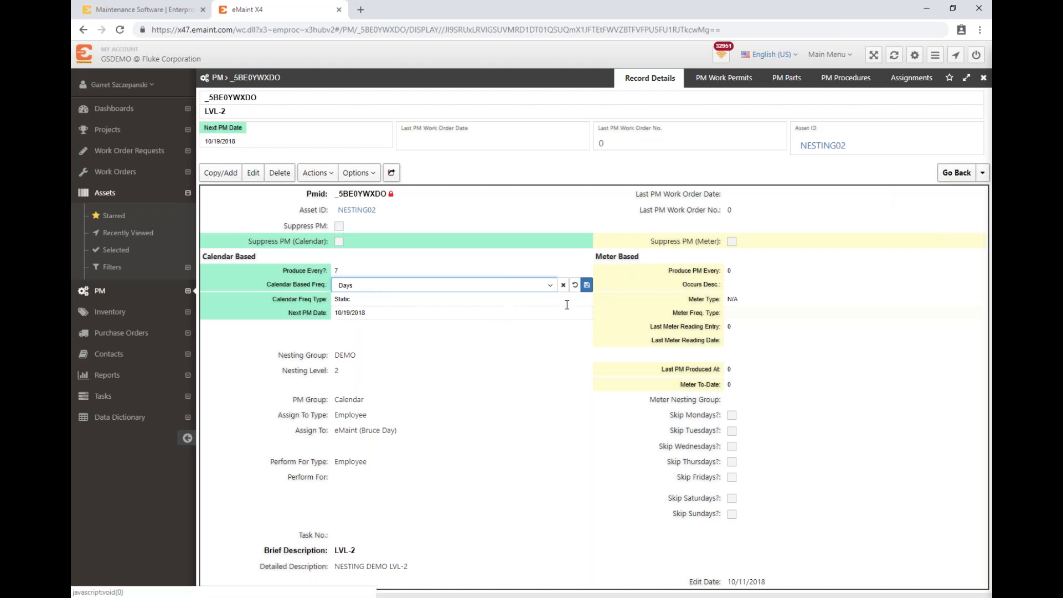
{"action": "left_click", "coordinate": [563, 285]}
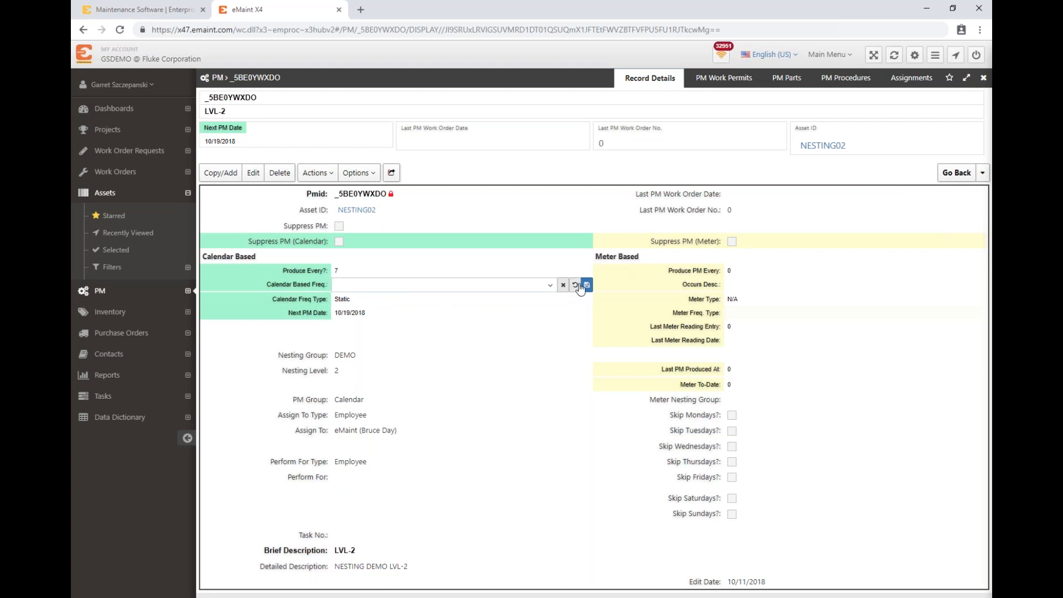
{"action": "left_click", "coordinate": [956, 173]}
{"action": "left_click", "coordinate": [780, 297]}
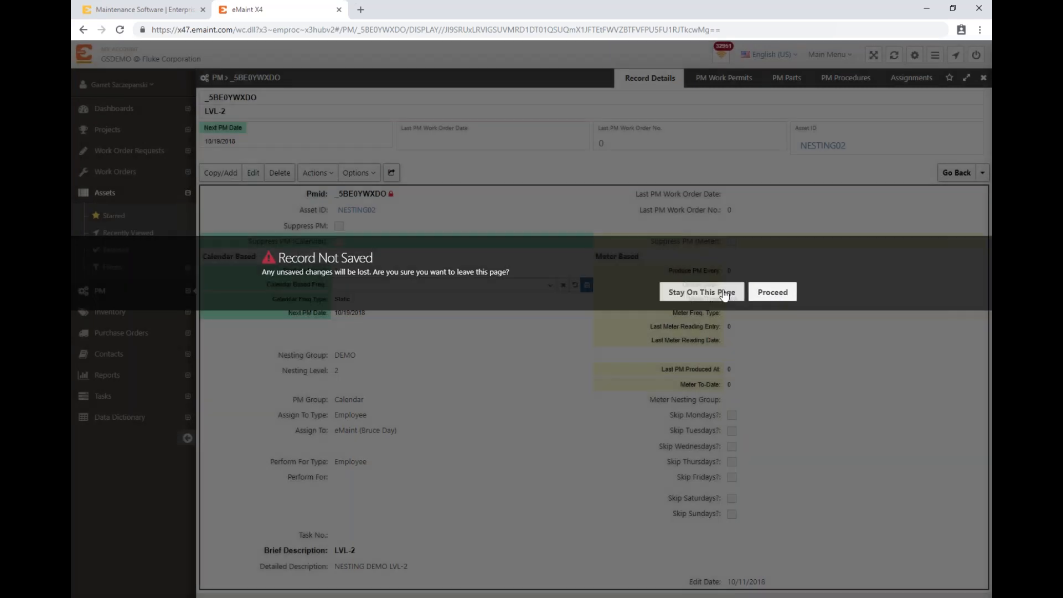
{"action": "left_click", "coordinate": [730, 294]}
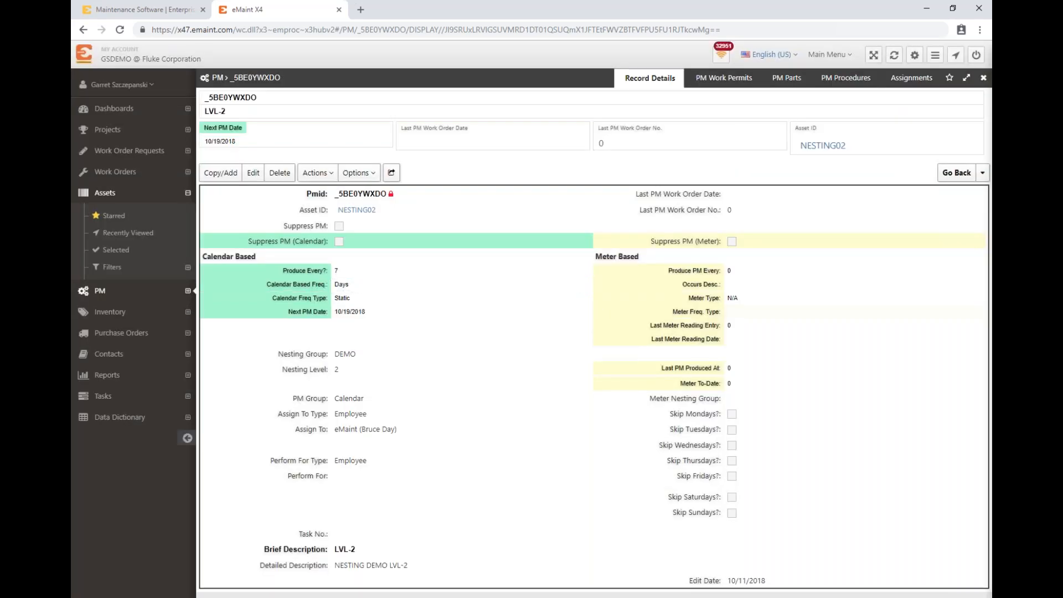
Step: Return to asset NESTING02, examine the LVL-3 PM record's calendar frequency and nesting settings, and go back to the asset
{"action": "left_click", "coordinate": [983, 173]}
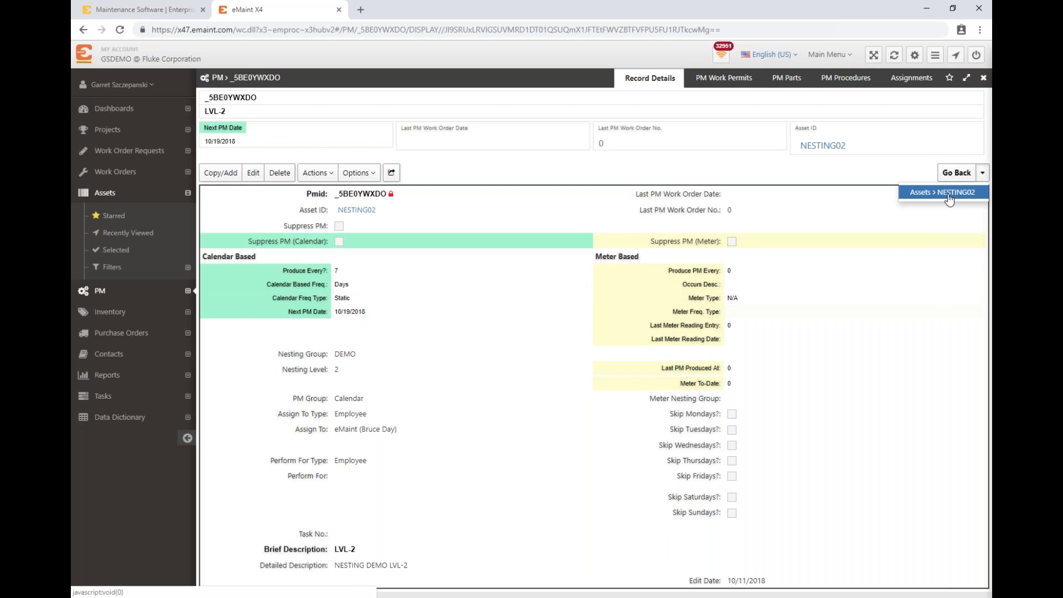
{"action": "left_click", "coordinate": [949, 198]}
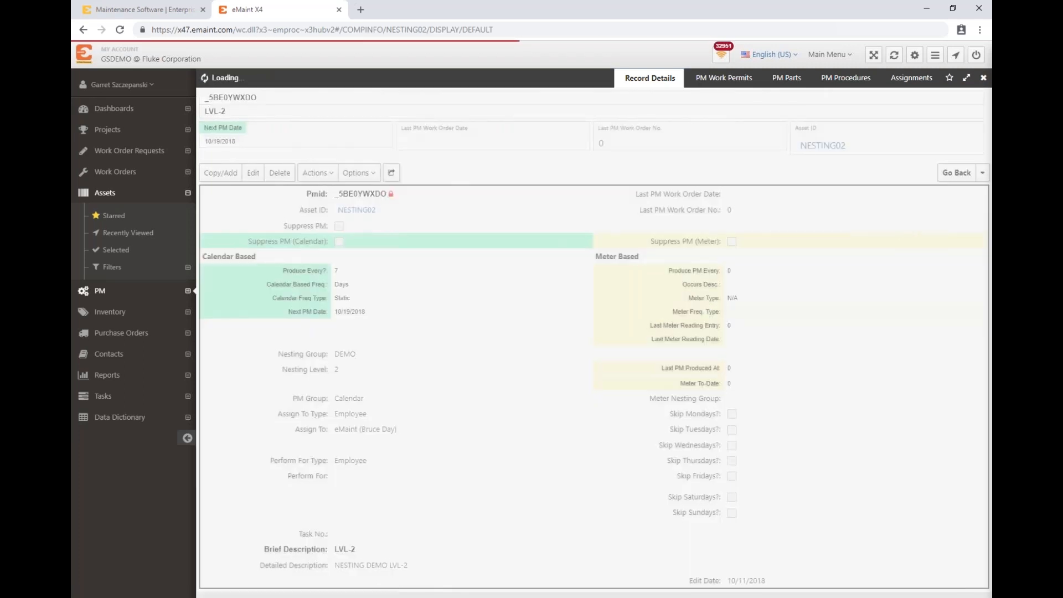
{"action": "left_click", "coordinate": [205, 367]}
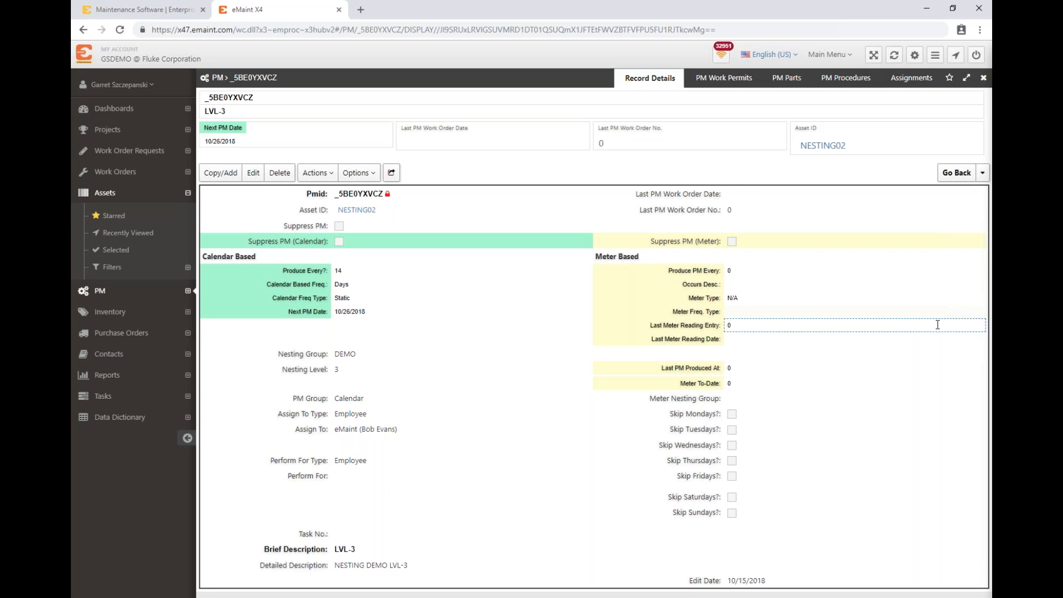
{"action": "left_click", "coordinate": [983, 173]}
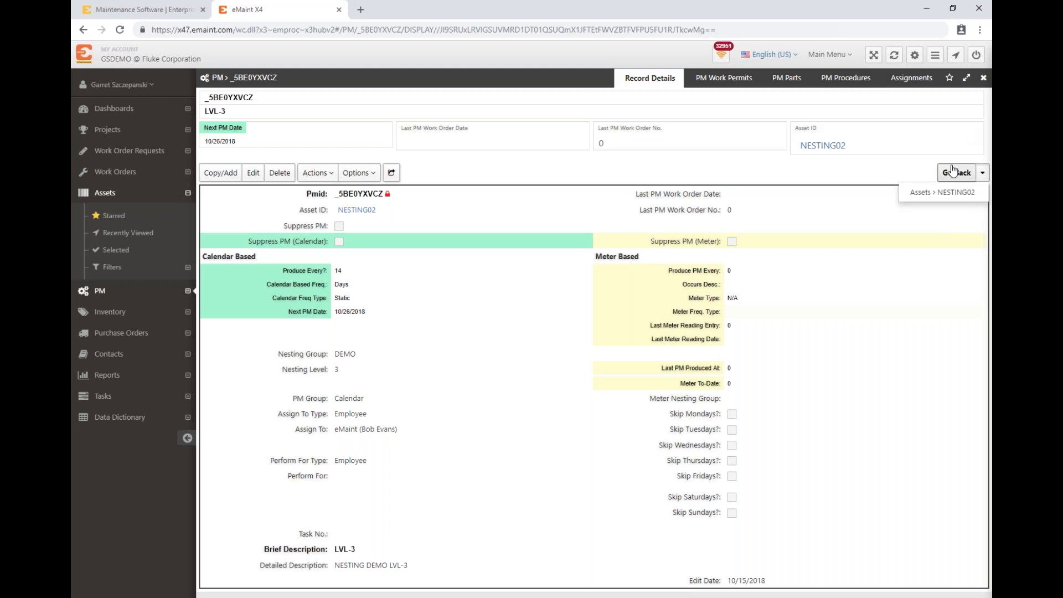
{"action": "left_click", "coordinate": [945, 196]}
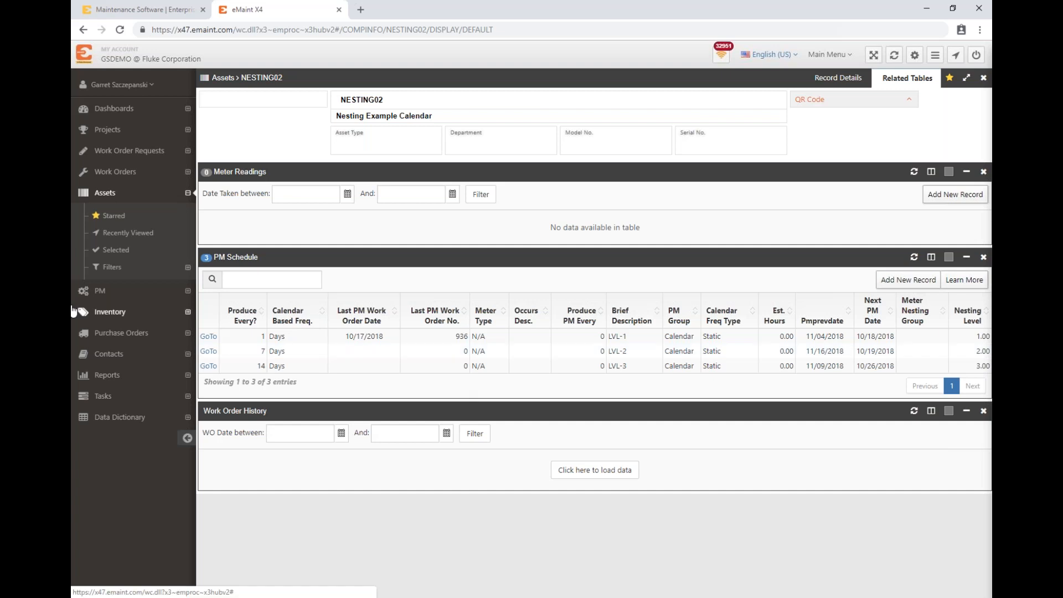
Step: Open Generate PM Work Orders for the PM list and set the generate-through date to 10/27/2018
{"action": "left_click", "coordinate": [81, 292]}
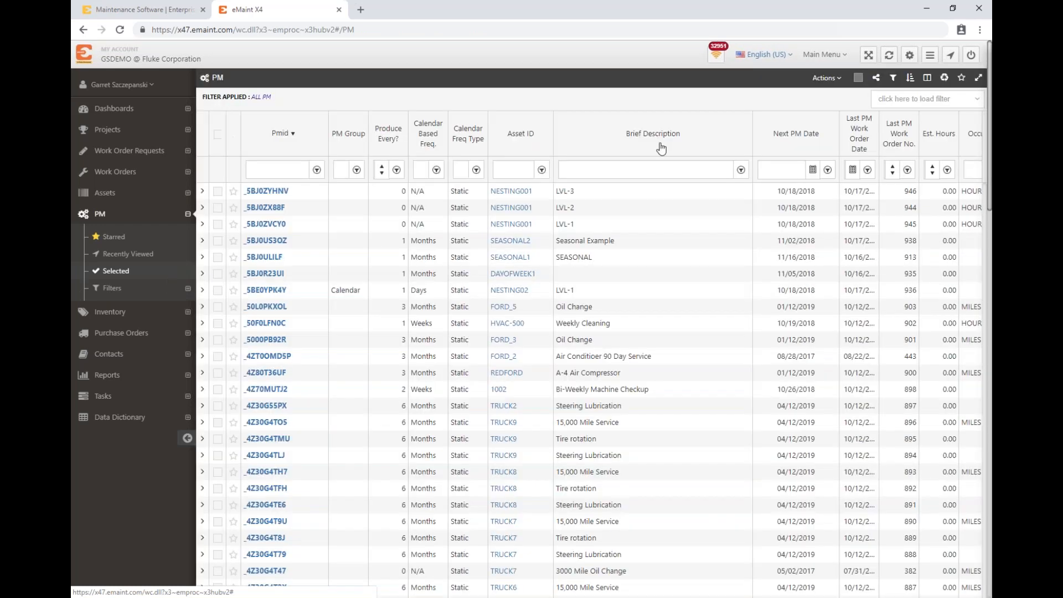
{"action": "left_click", "coordinate": [827, 78]}
{"action": "left_click", "coordinate": [826, 77]}
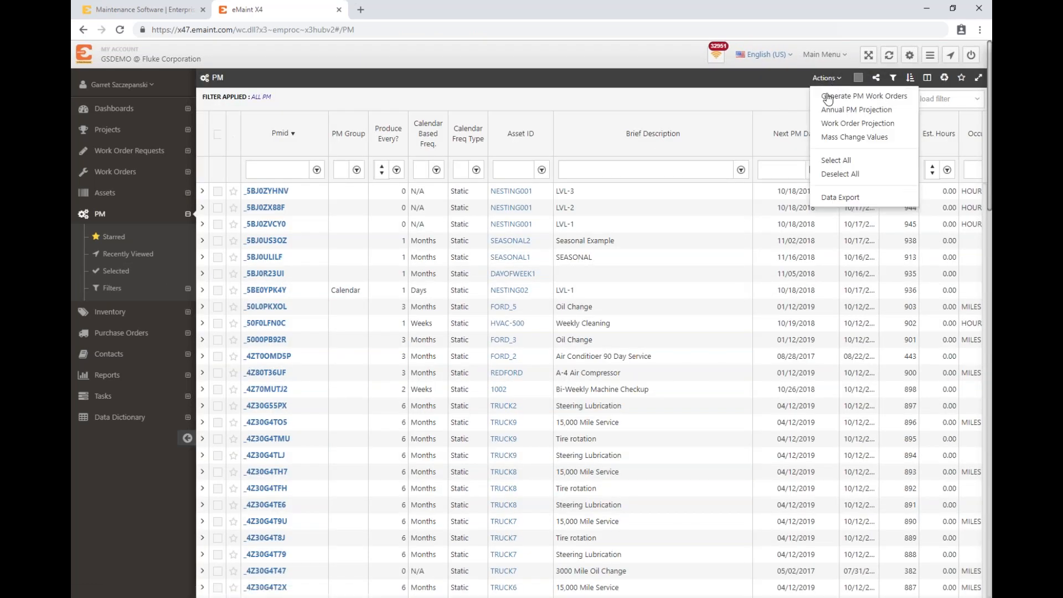
{"action": "left_click", "coordinate": [829, 101]}
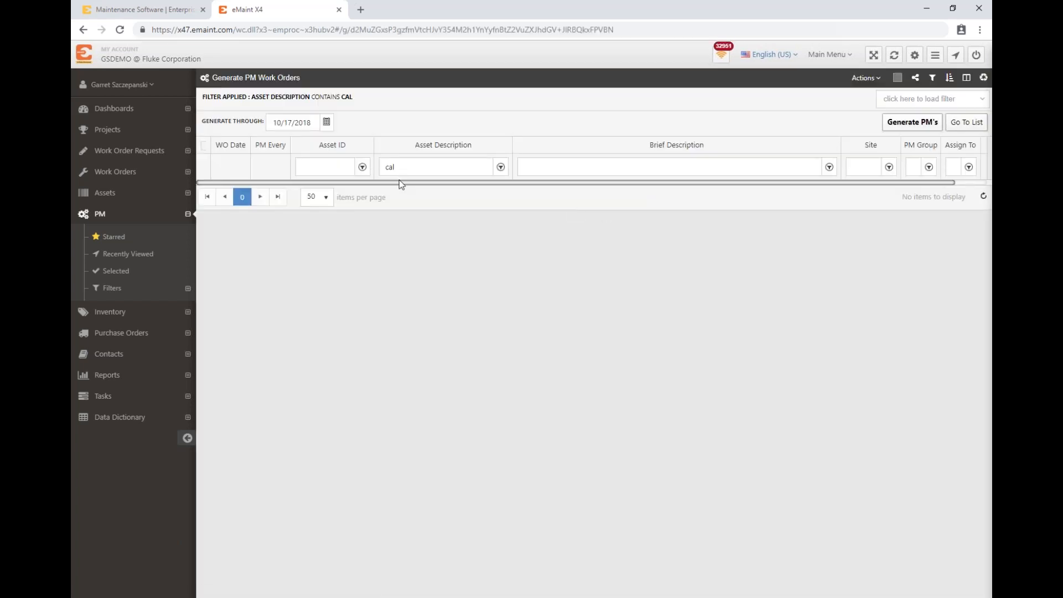
{"action": "left_click", "coordinate": [326, 122]}
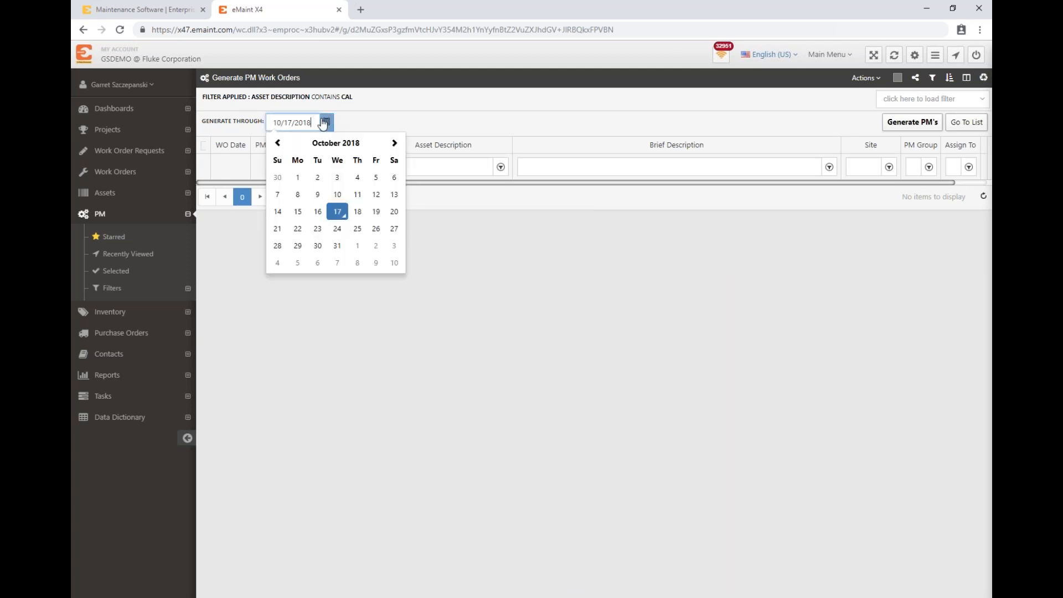
{"action": "left_click", "coordinate": [395, 231]}
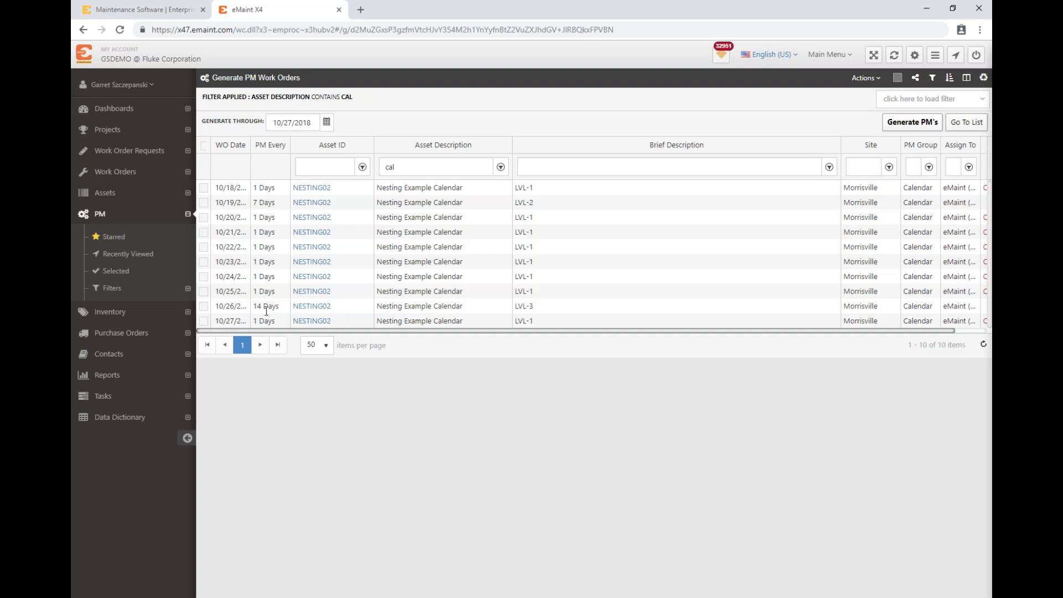
Step: Set the generate-through date to 11/03/2018 to examine the nested PM projection, and switch to the slide presentation
{"action": "left_click", "coordinate": [327, 124]}
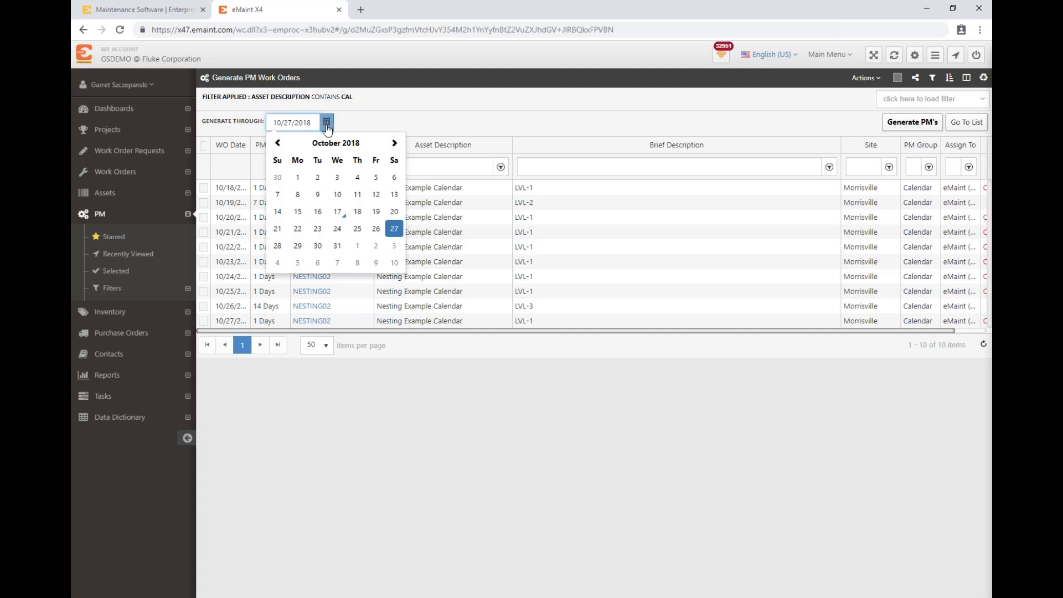
{"action": "left_click", "coordinate": [395, 249]}
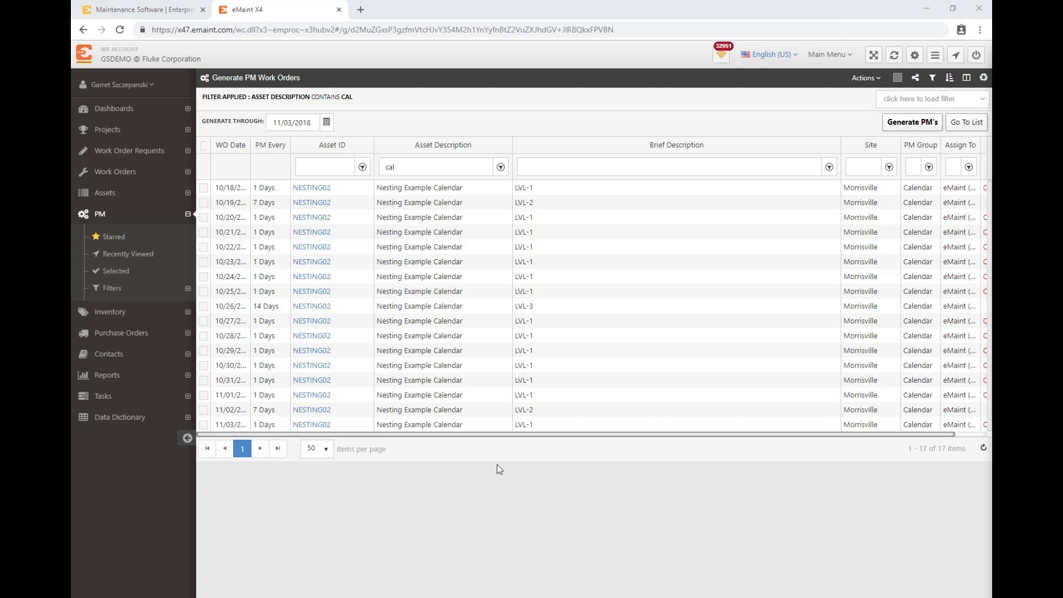
{"action": "key", "text": "alt+Tab"}
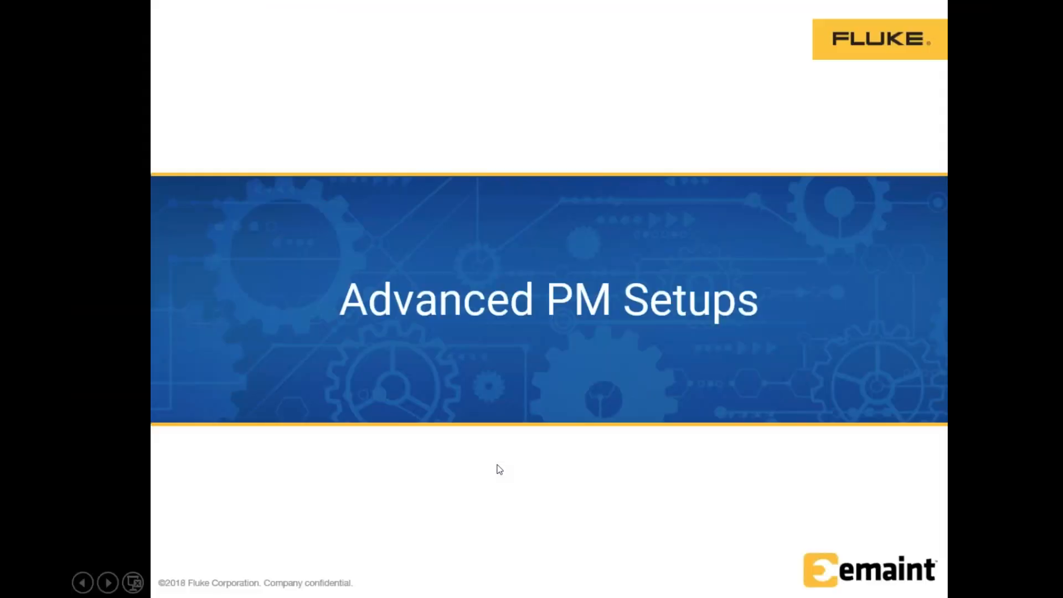
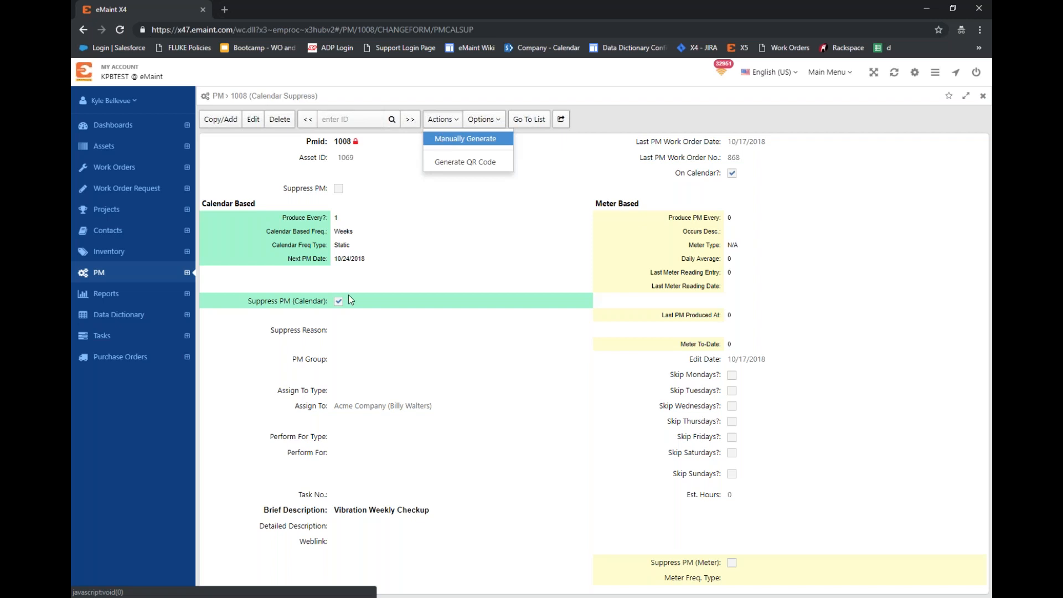
Step: Manually generate a work order for PM 1008, and return to the PM's Calendar Suppress record to check its suppression fields
{"action": "mouse_move", "coordinate": [448, 126]}
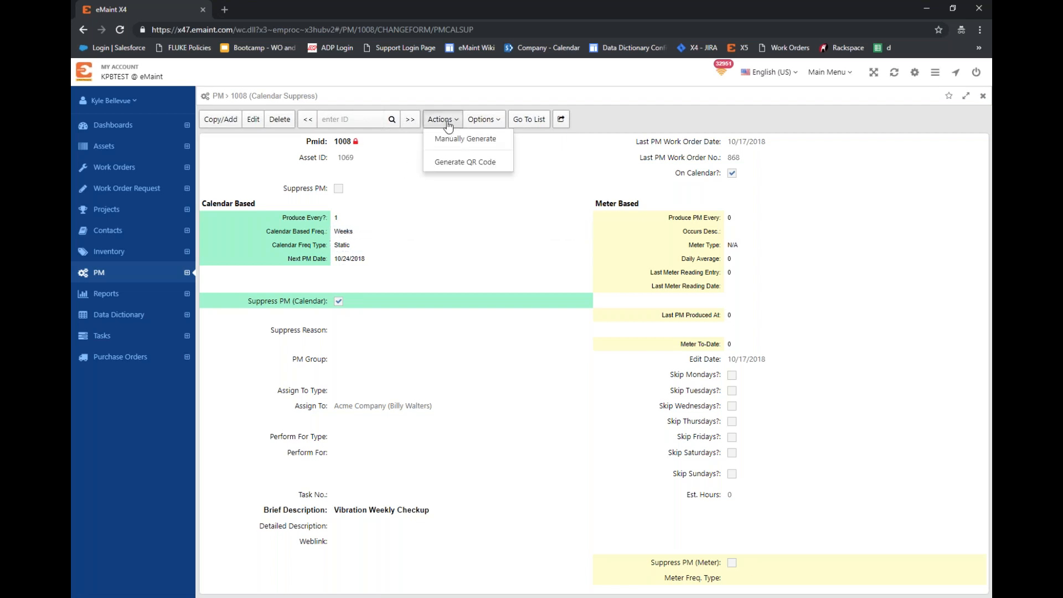
{"action": "left_click", "coordinate": [446, 139]}
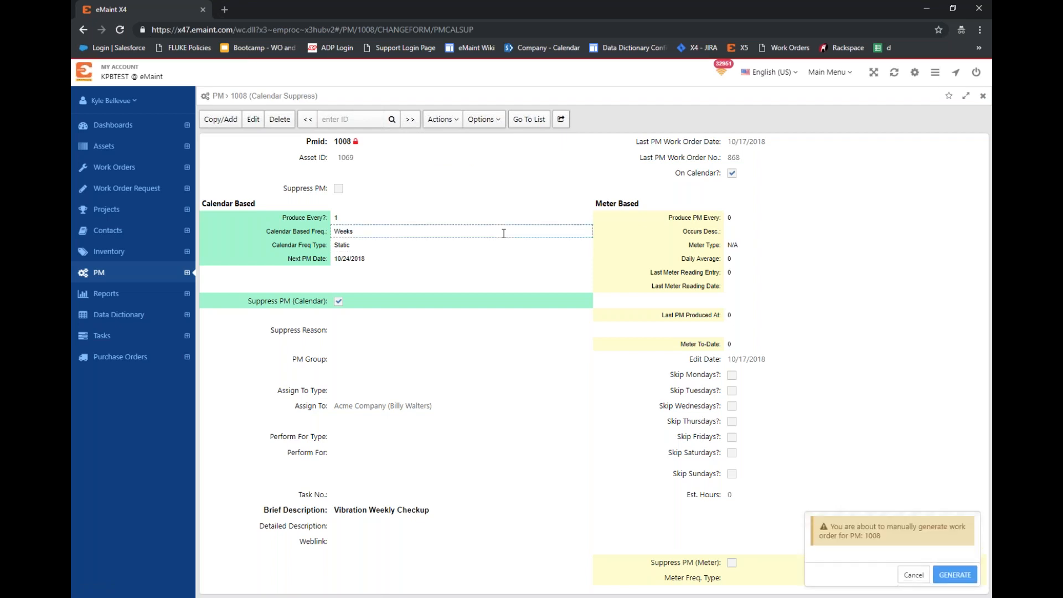
{"action": "left_click", "coordinate": [938, 576]}
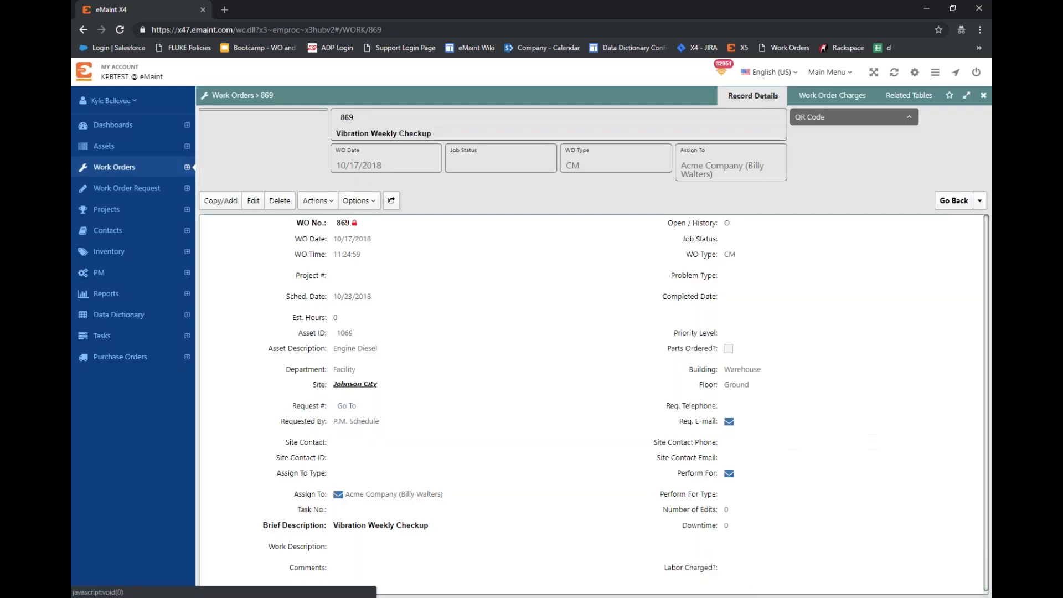
{"action": "left_click", "coordinate": [980, 201]}
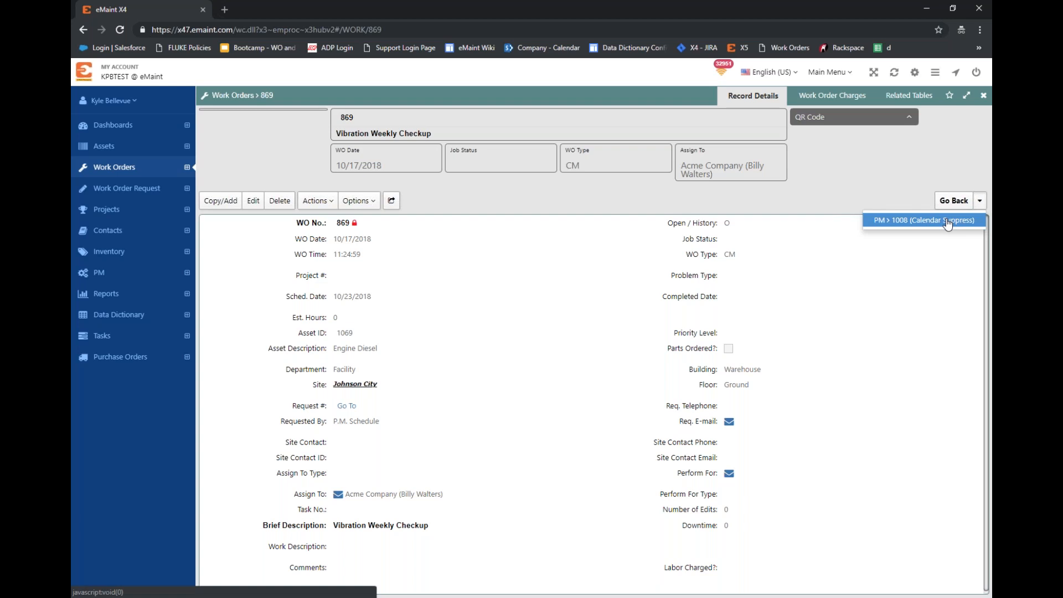
{"action": "left_click", "coordinate": [942, 220]}
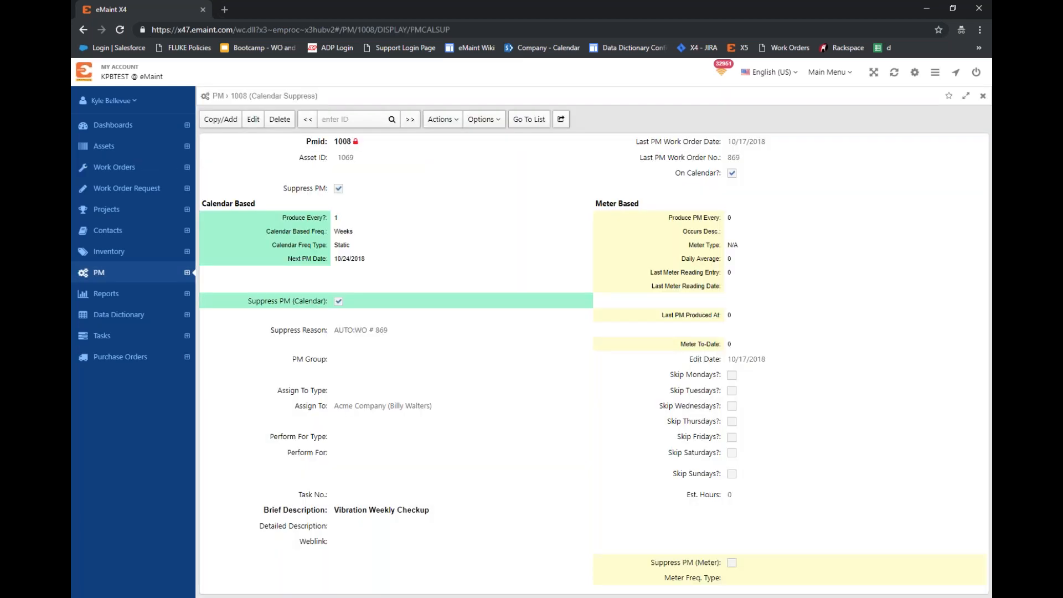
{"action": "left_click", "coordinate": [875, 174]}
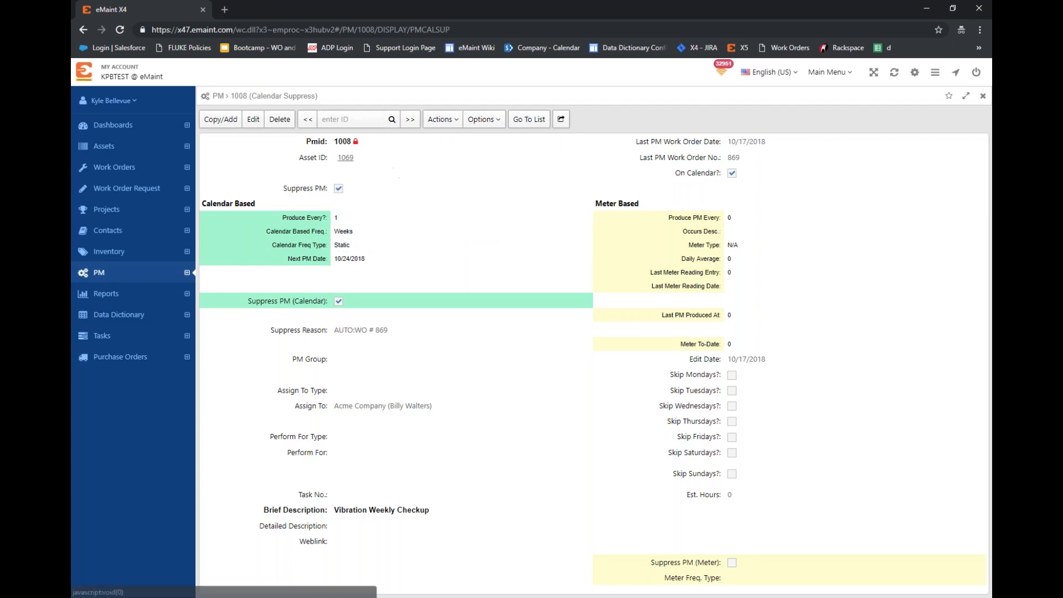
Step: Open asset 1069 from the PM record and load its work order history from the related tables
{"action": "left_click", "coordinate": [347, 160]}
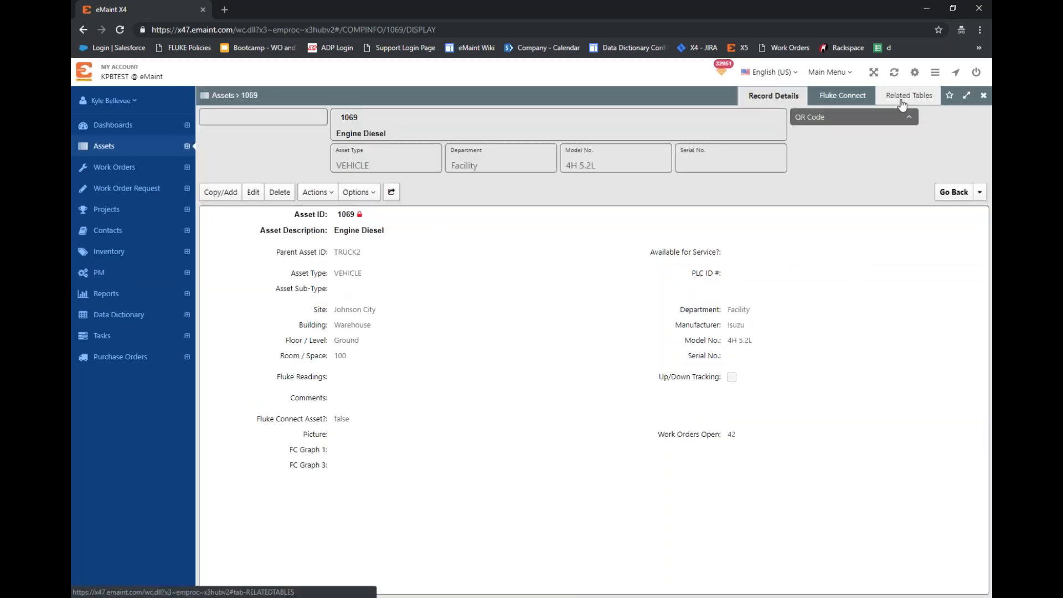
{"action": "left_click", "coordinate": [909, 95]}
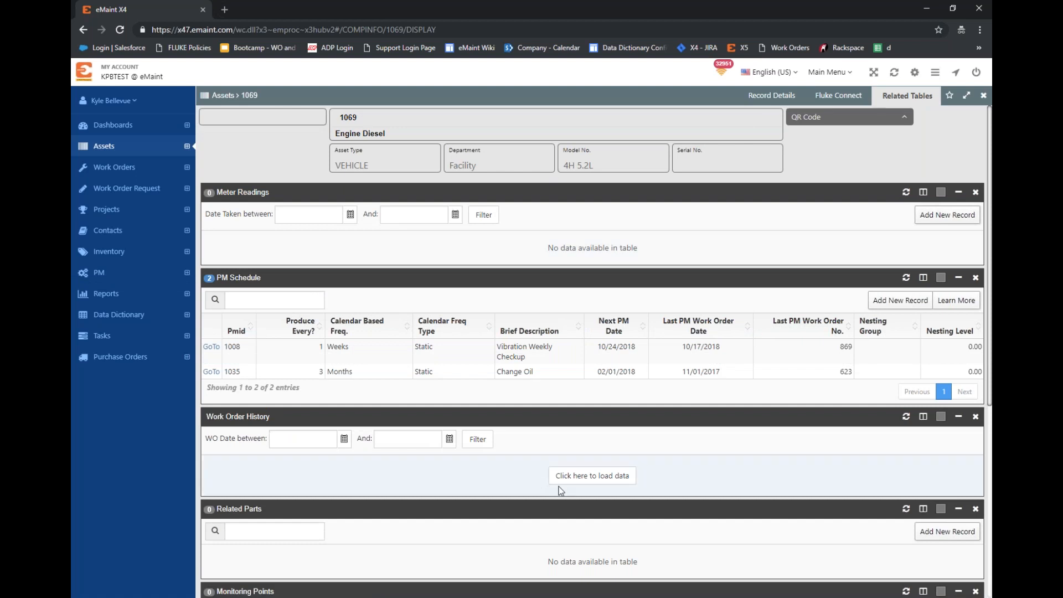
{"action": "left_click", "coordinate": [571, 477]}
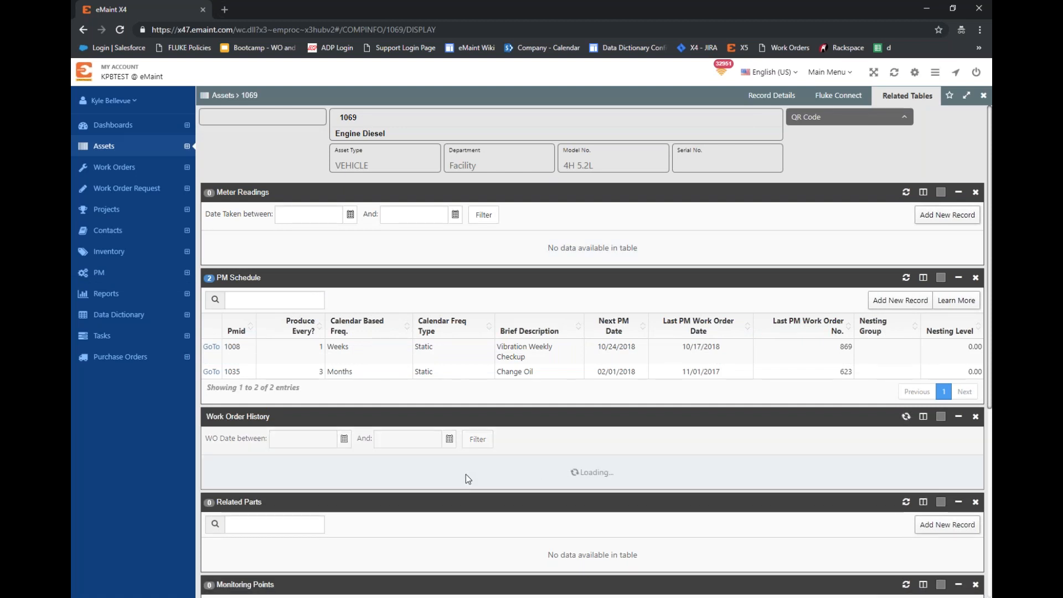
{"action": "scroll", "coordinate": [267, 240], "scroll_direction": "down", "scroll_amount": 15}
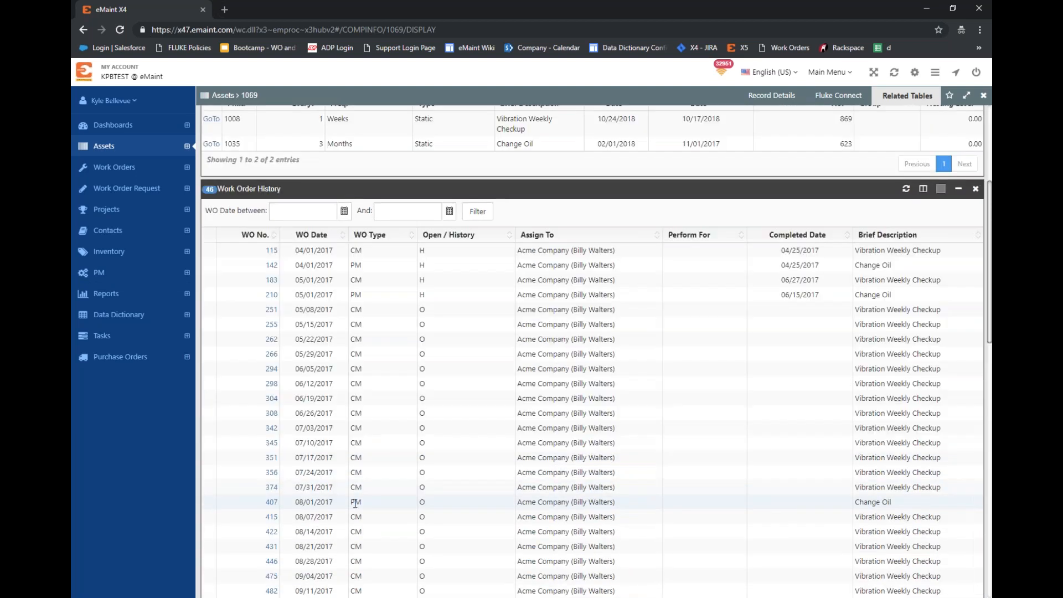
Step: Sort the history by work order number, open the newly generated Vibration Weekly Checkup work order, and close it out as Completed
{"action": "left_click", "coordinate": [270, 234]}
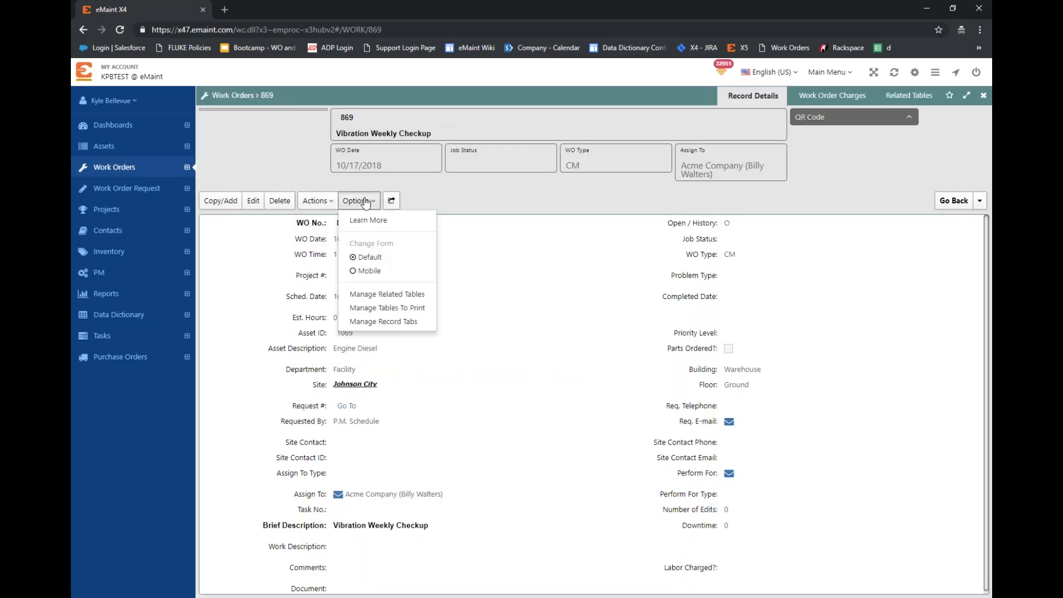
{"action": "mouse_move", "coordinate": [322, 205]}
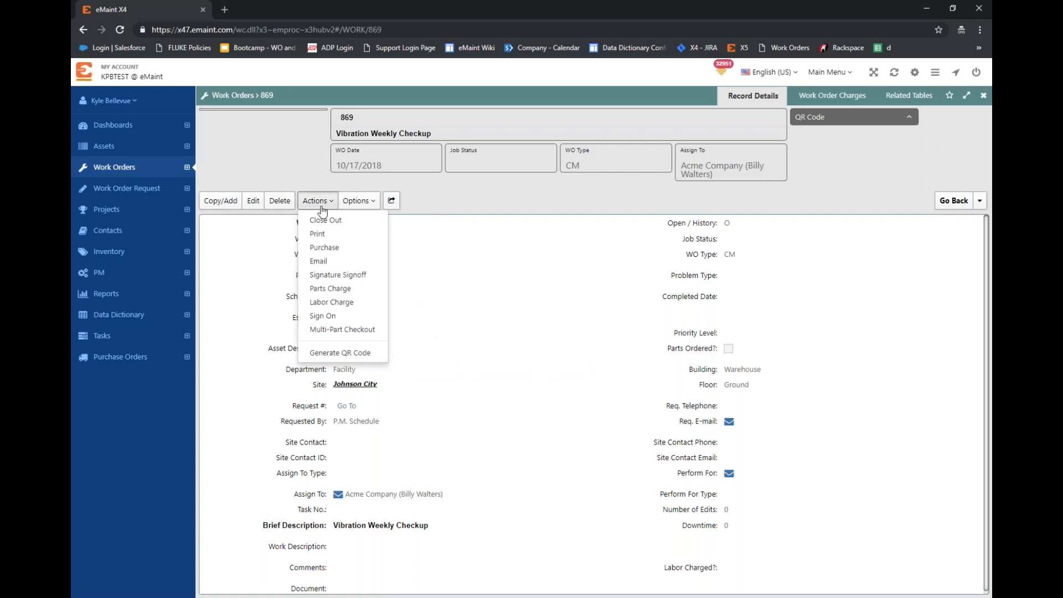
{"action": "left_click", "coordinate": [358, 225]}
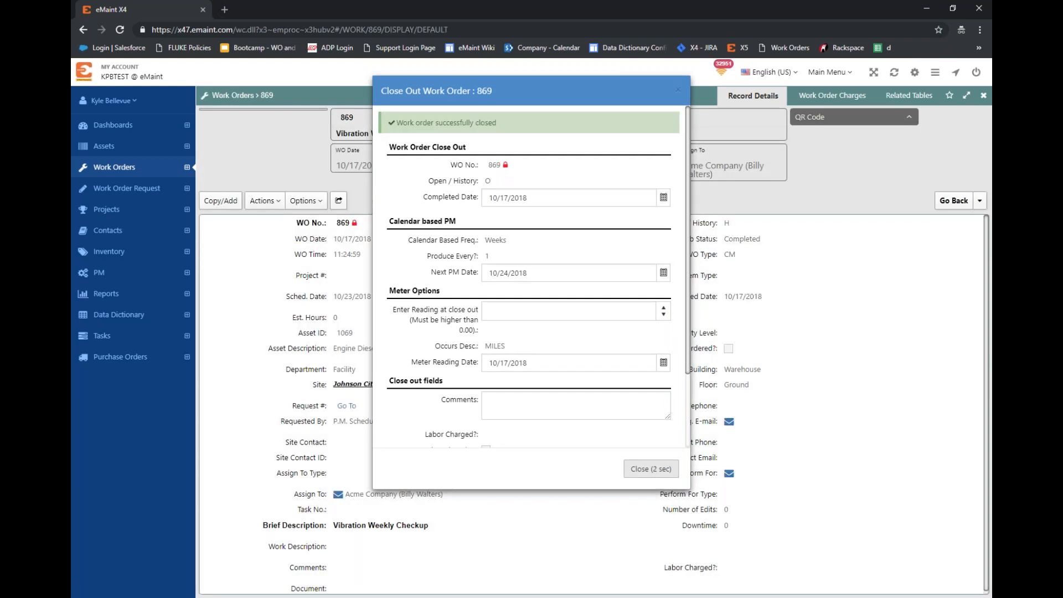
Step: Reopen PM 1008 in the Calendar Suppress form to check its suppression fields, and switch to the slide presentation
{"action": "left_click", "coordinate": [102, 274]}
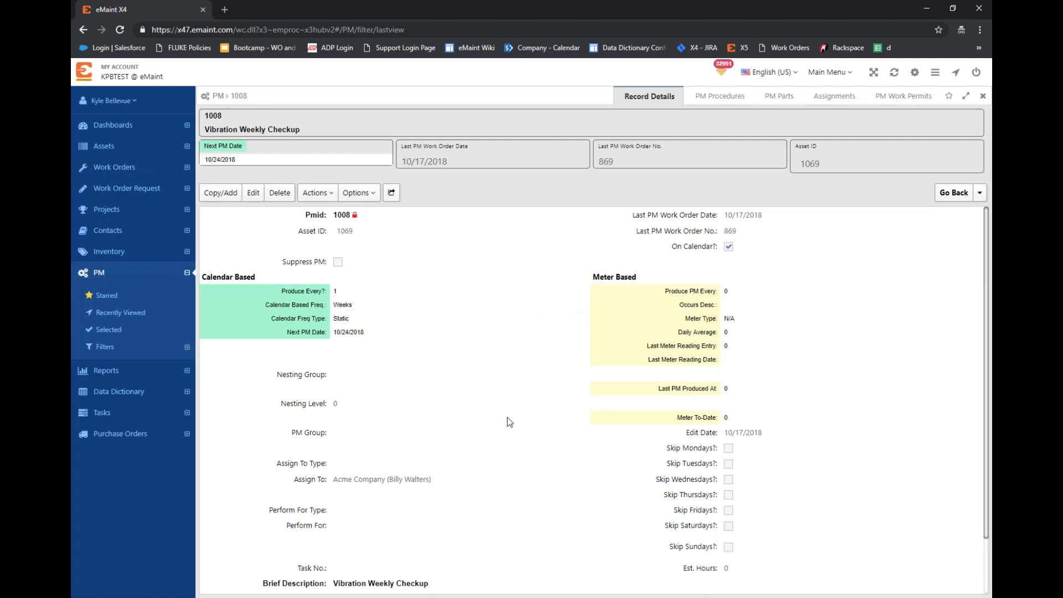
{"action": "left_click", "coordinate": [316, 193]}
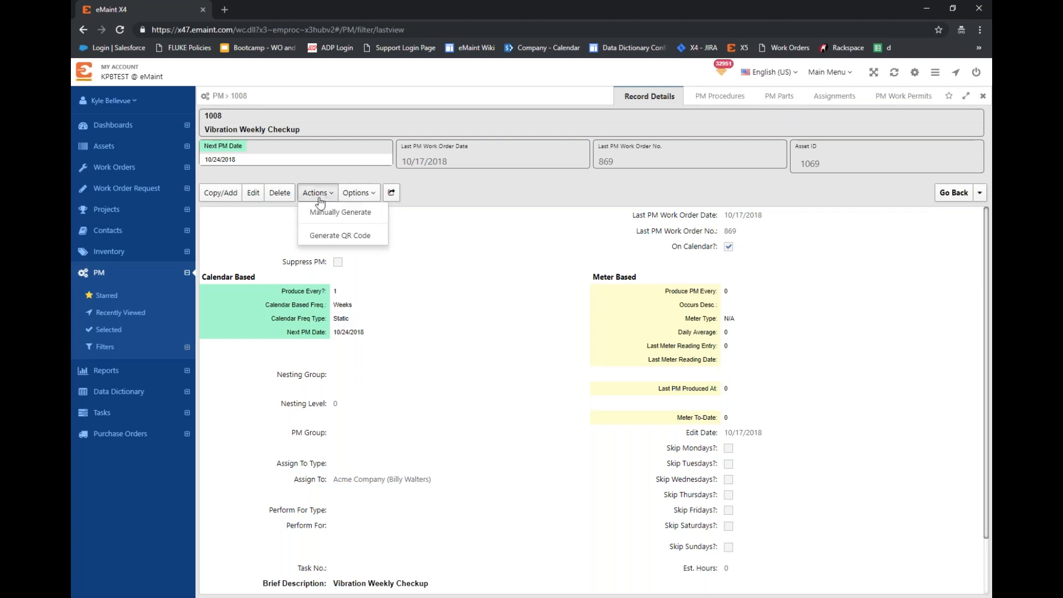
{"action": "left_click", "coordinate": [358, 193]}
{"action": "left_click", "coordinate": [357, 261]}
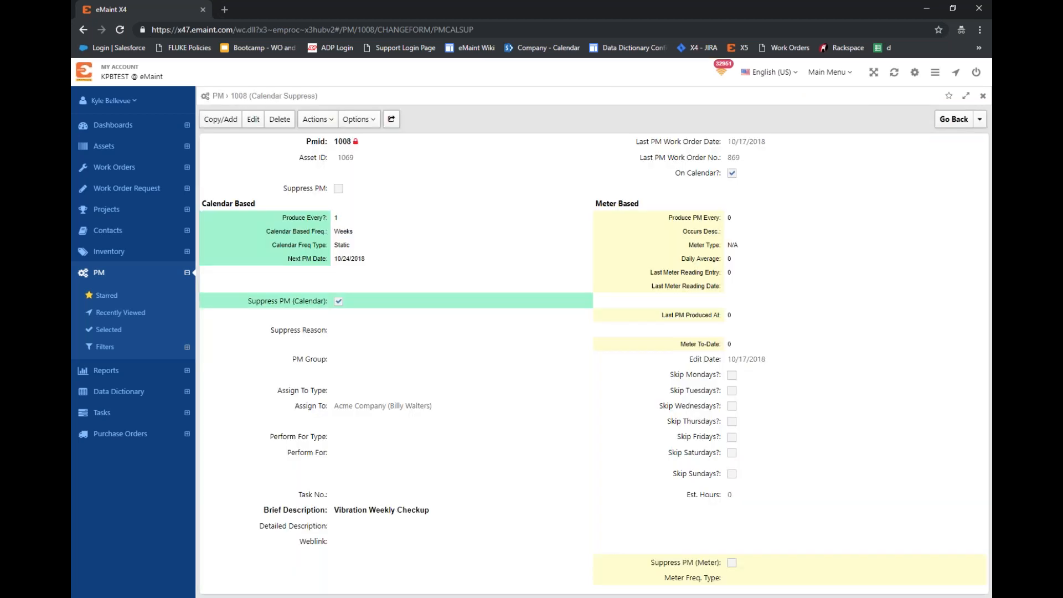
{"action": "left_click", "coordinate": [354, 191]}
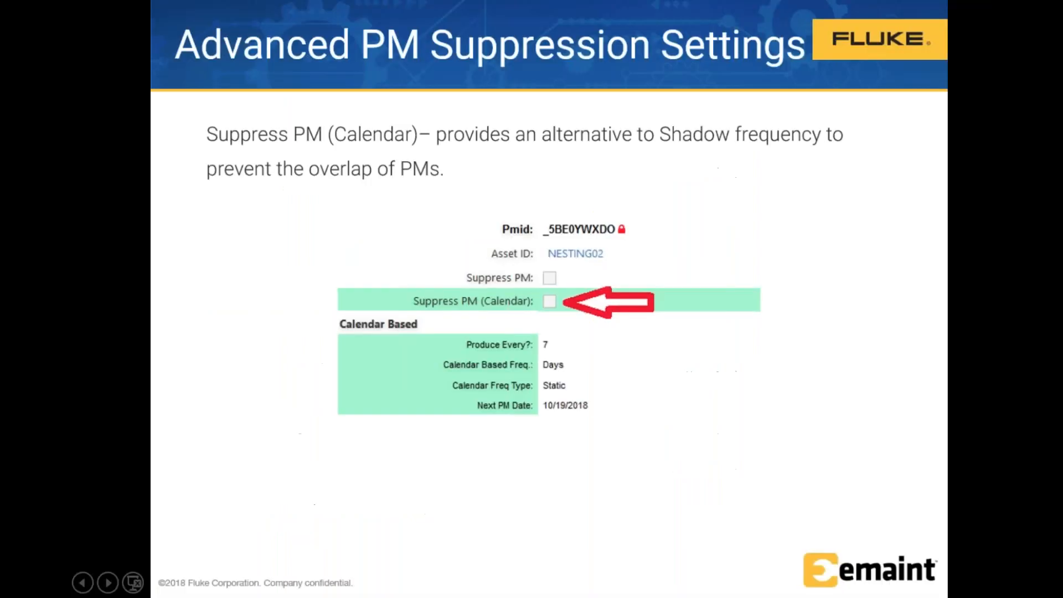
{"action": "key", "text": "Right"}
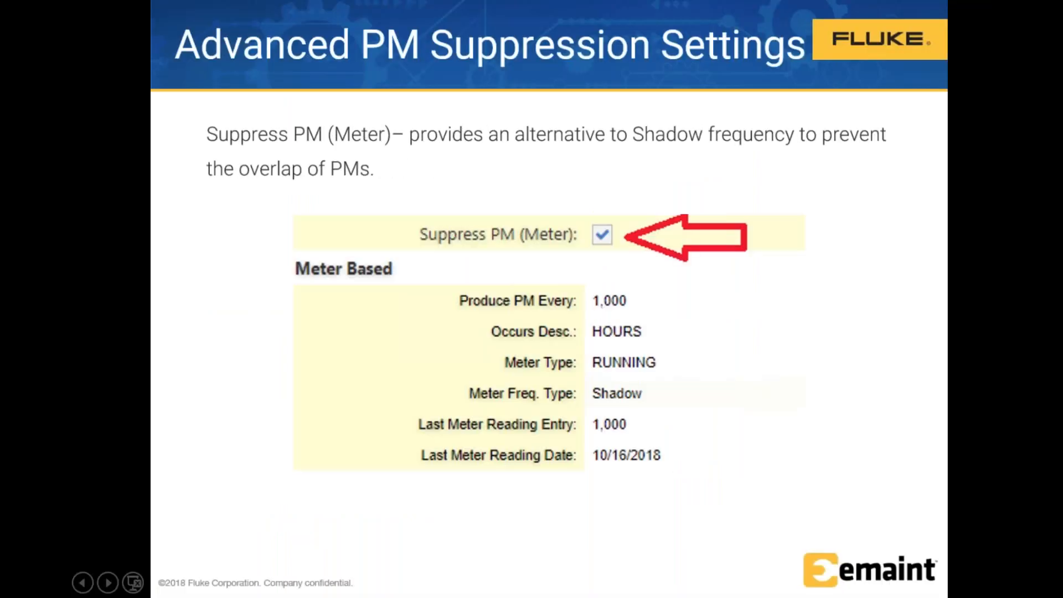
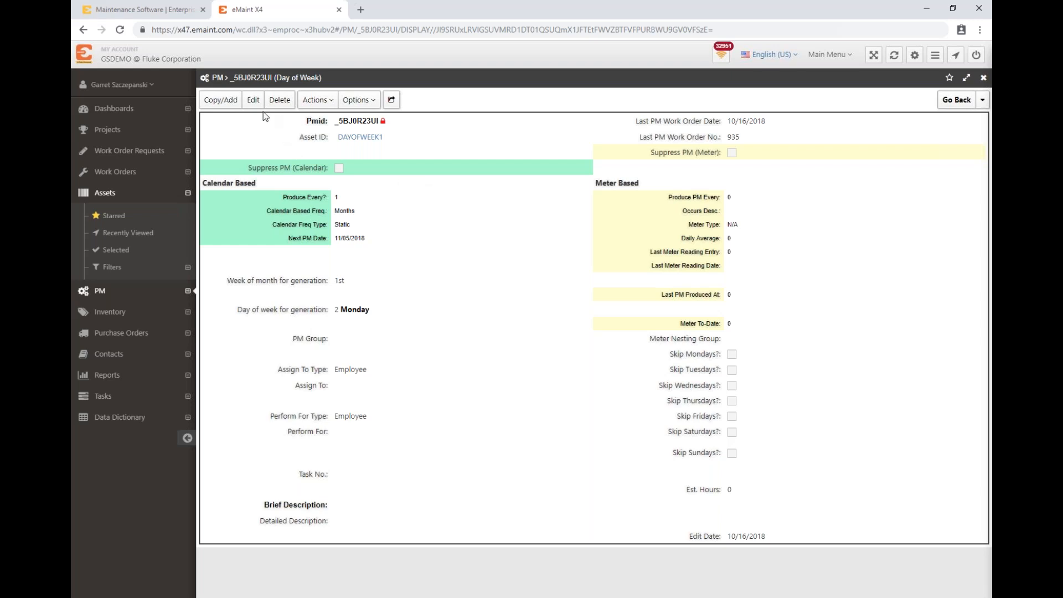
Step: Set the Day of Week PM to generate in the 4th week of the month on day 6 (Friday), and save it
{"action": "left_click", "coordinate": [252, 101]}
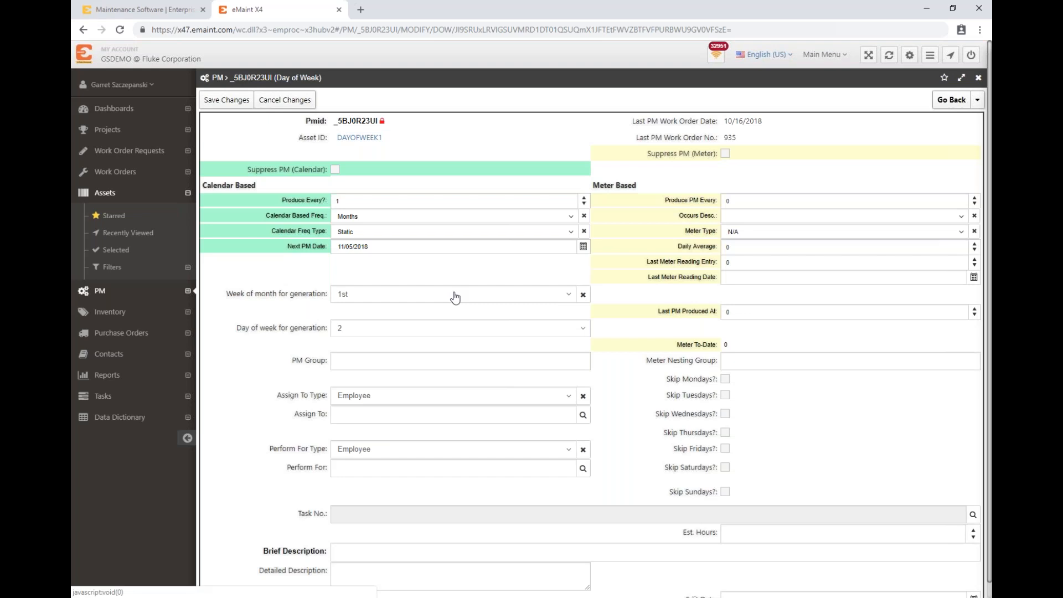
{"action": "left_click", "coordinate": [456, 299]}
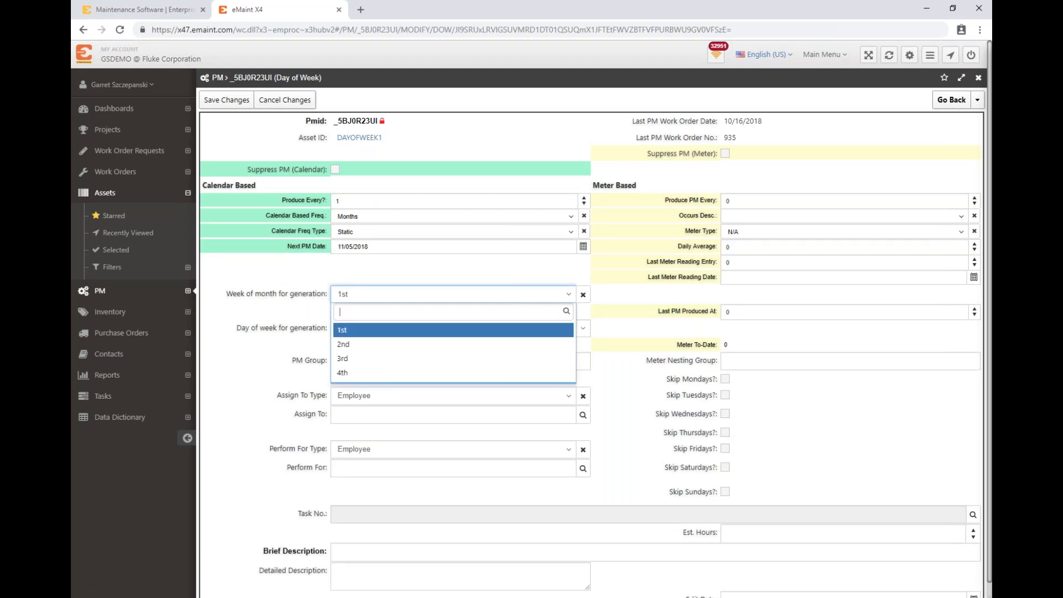
{"action": "left_click", "coordinate": [409, 373]}
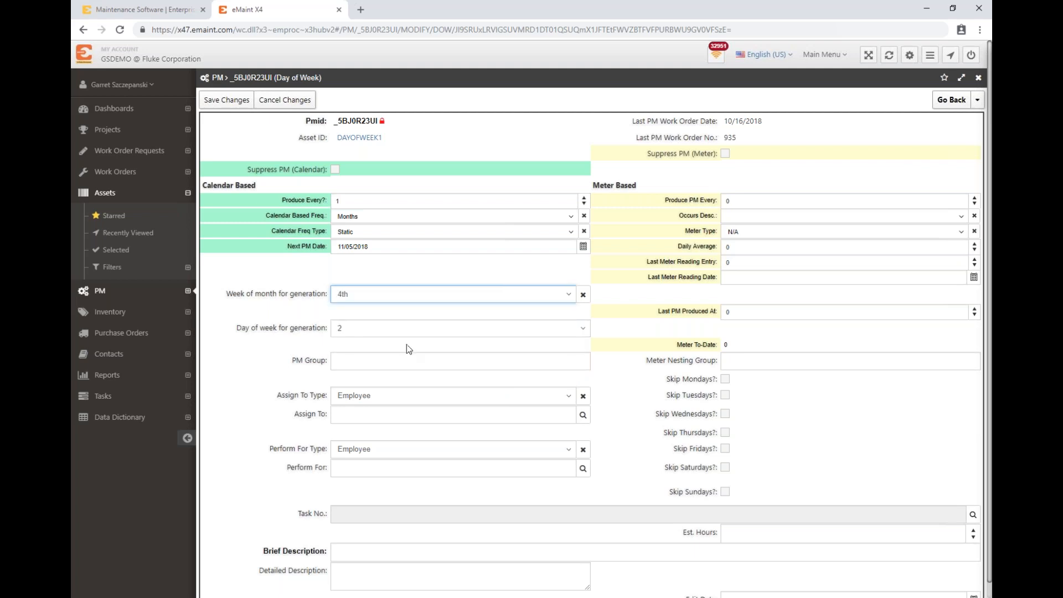
{"action": "left_click", "coordinate": [410, 330]}
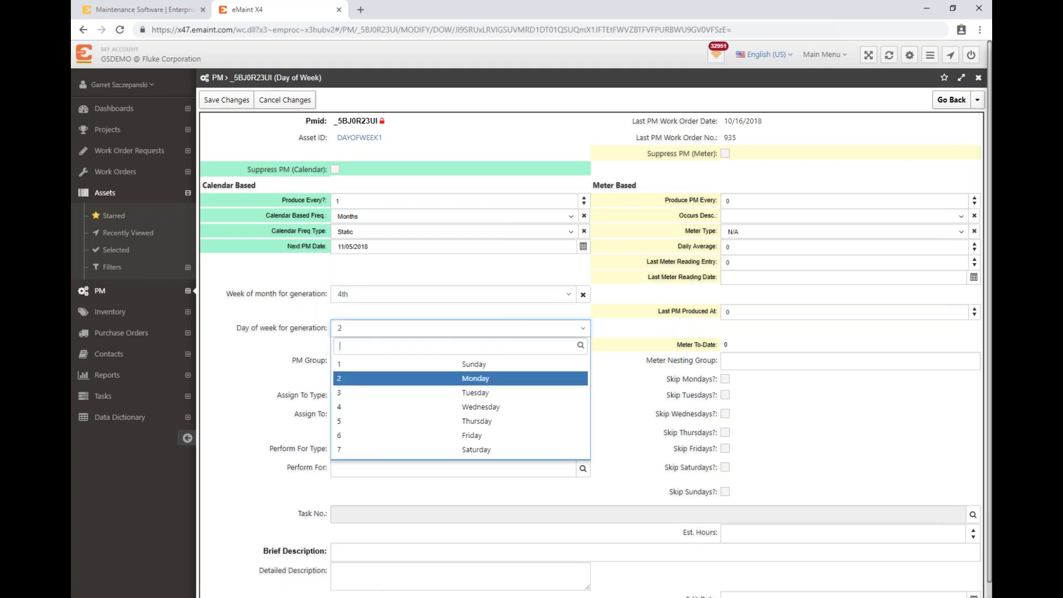
{"action": "left_click", "coordinate": [437, 437]}
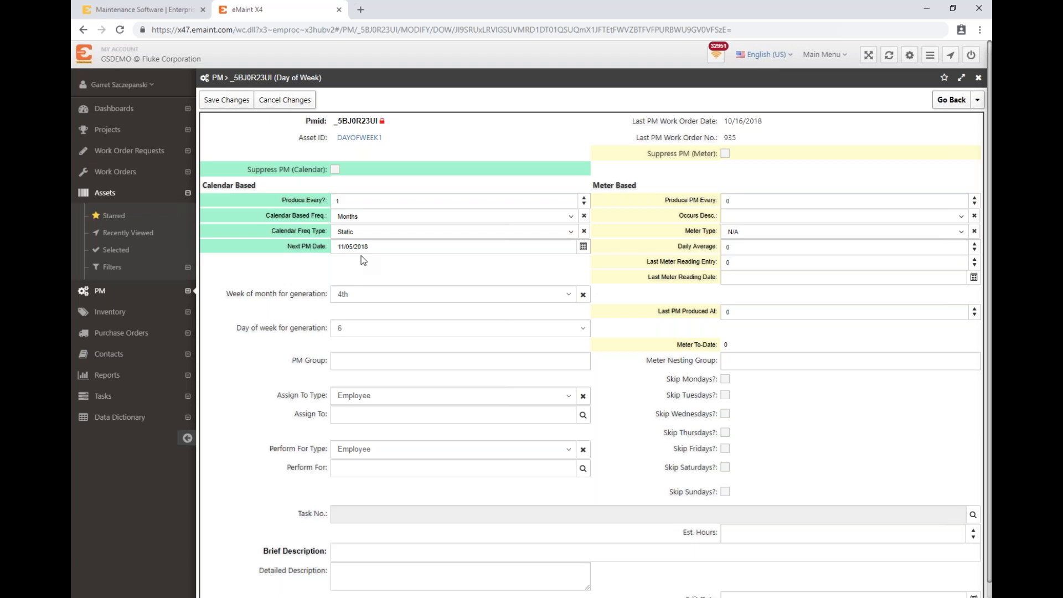
{"action": "left_click", "coordinate": [225, 101]}
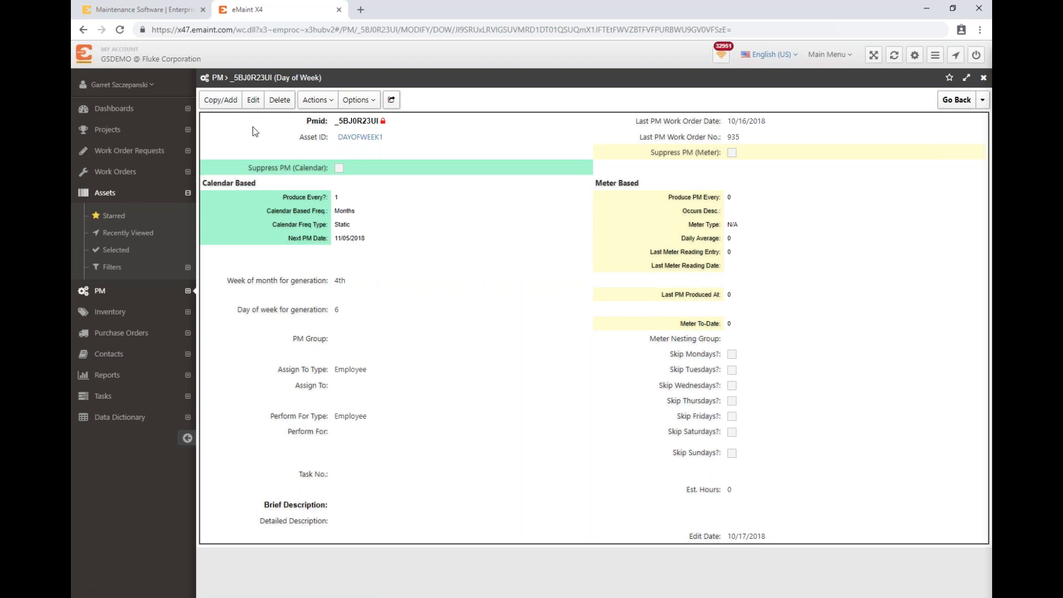
Step: Manually generate a work order for the DAYOFWEEK1 asset's PM, and return to the Day of Week PM record
{"action": "left_click", "coordinate": [320, 100]}
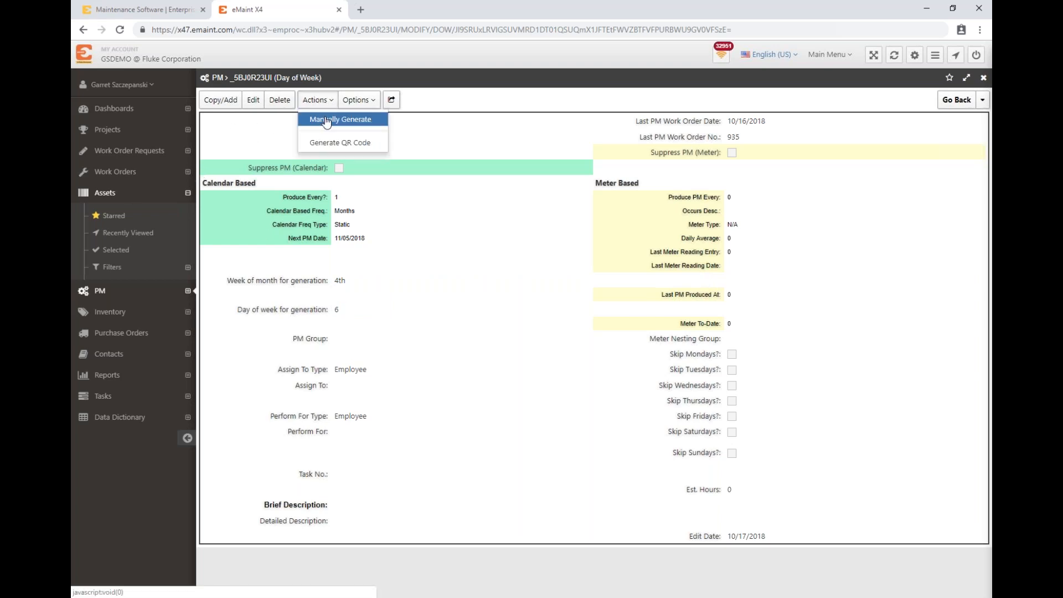
{"action": "left_click", "coordinate": [327, 120]}
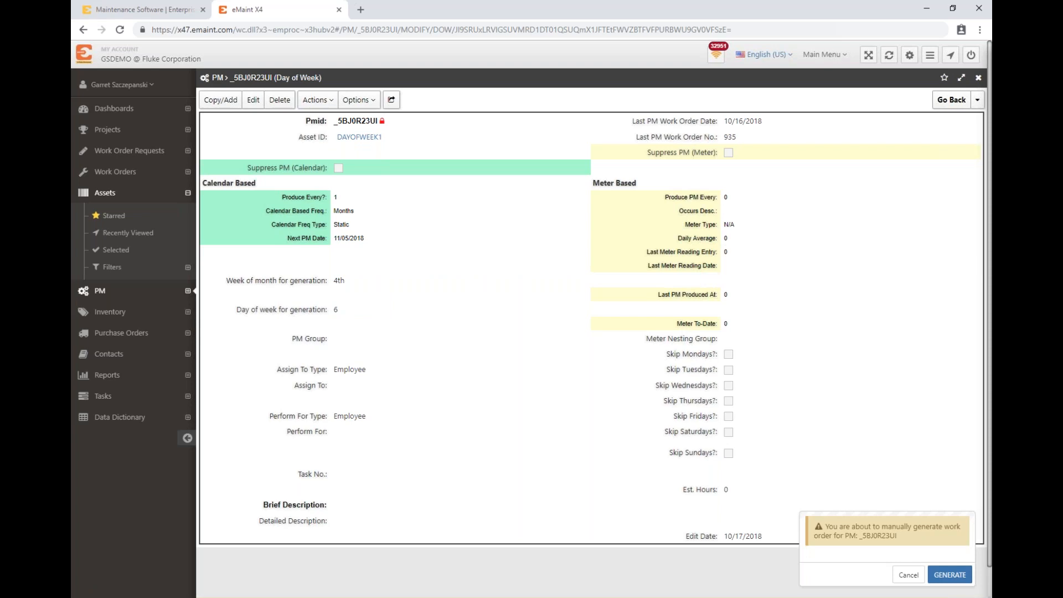
{"action": "left_click", "coordinate": [949, 575]}
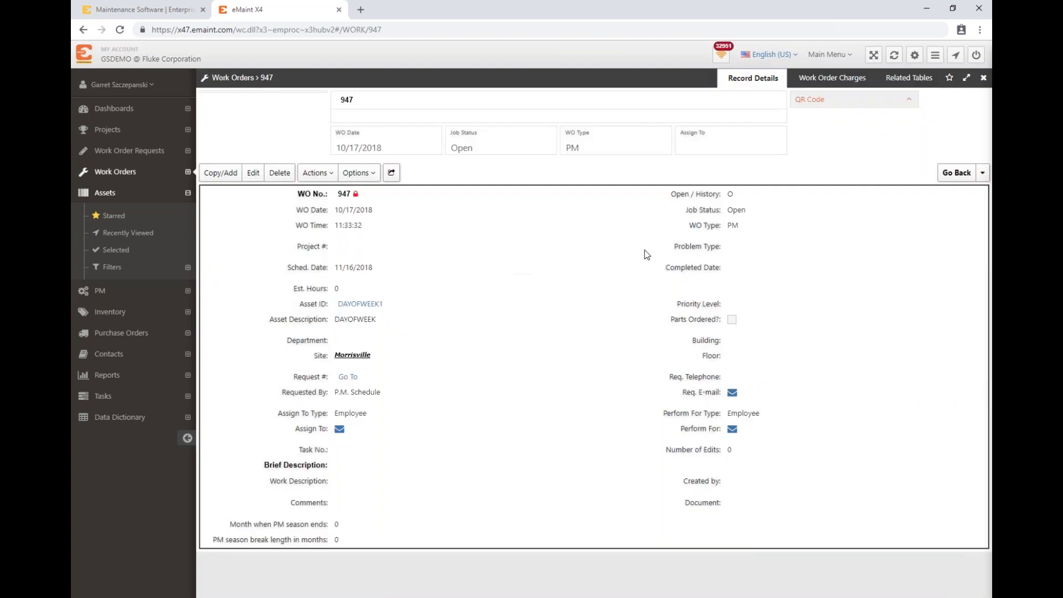
{"action": "left_click", "coordinate": [983, 173]}
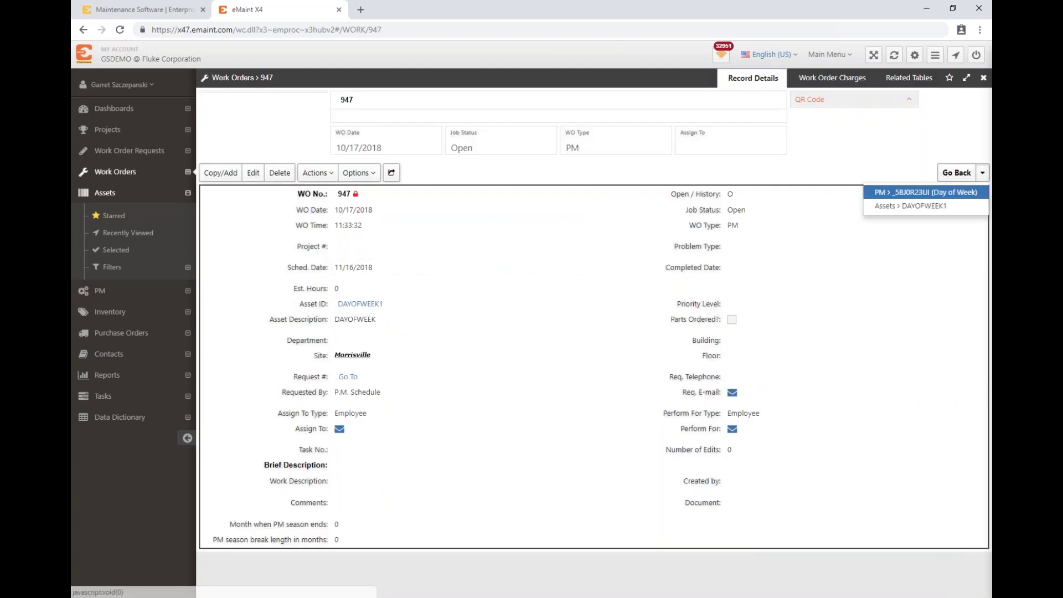
{"action": "left_click", "coordinate": [926, 193]}
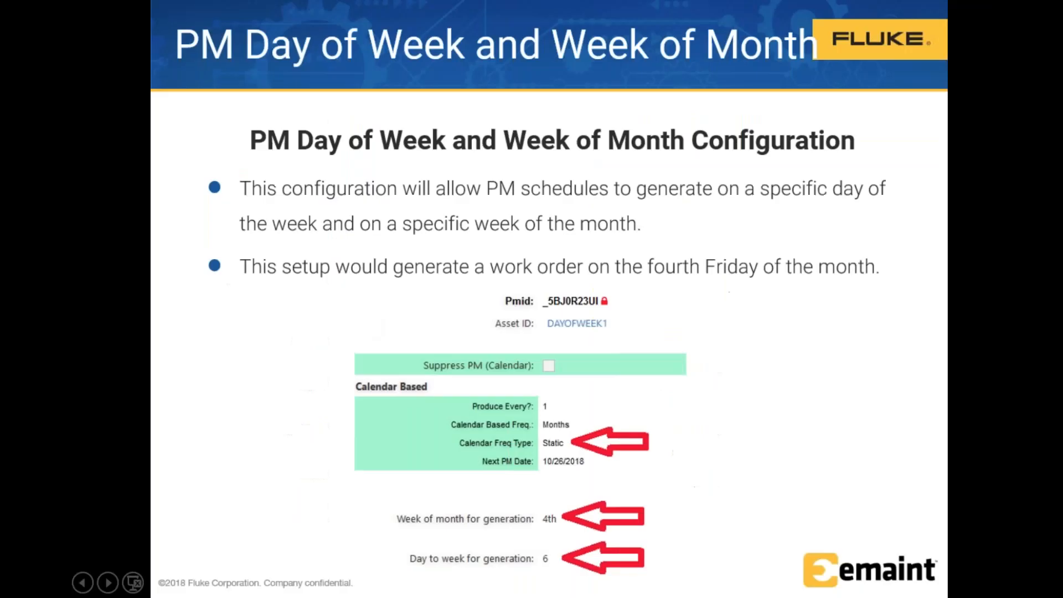
{"action": "key", "text": "Right"}
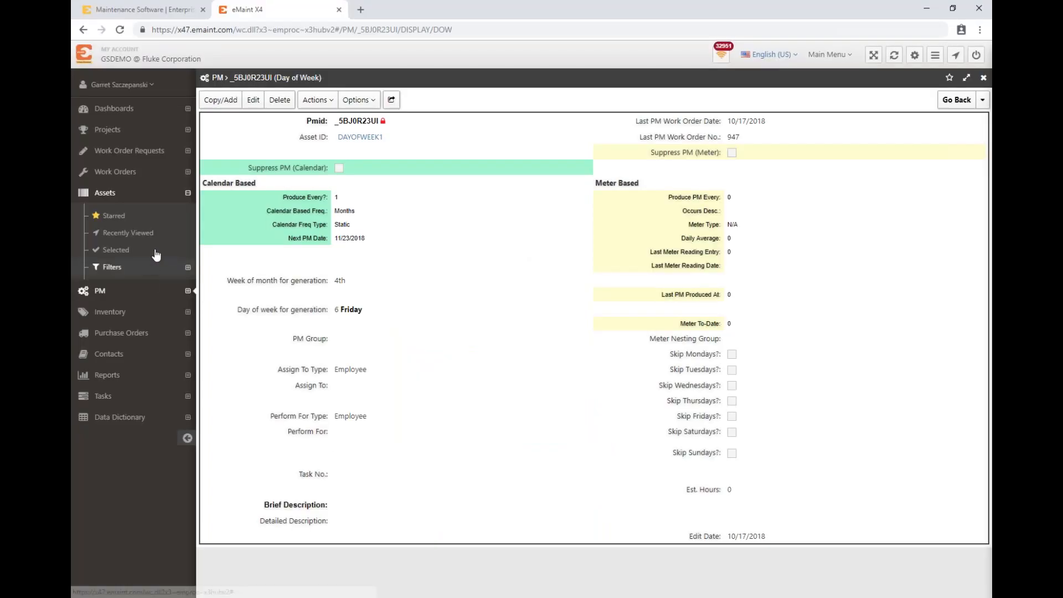
Step: Open the SEASONAL2 asset from the recently viewed assets and go to its Seasonal Example PM record
{"action": "left_click", "coordinate": [139, 235]}
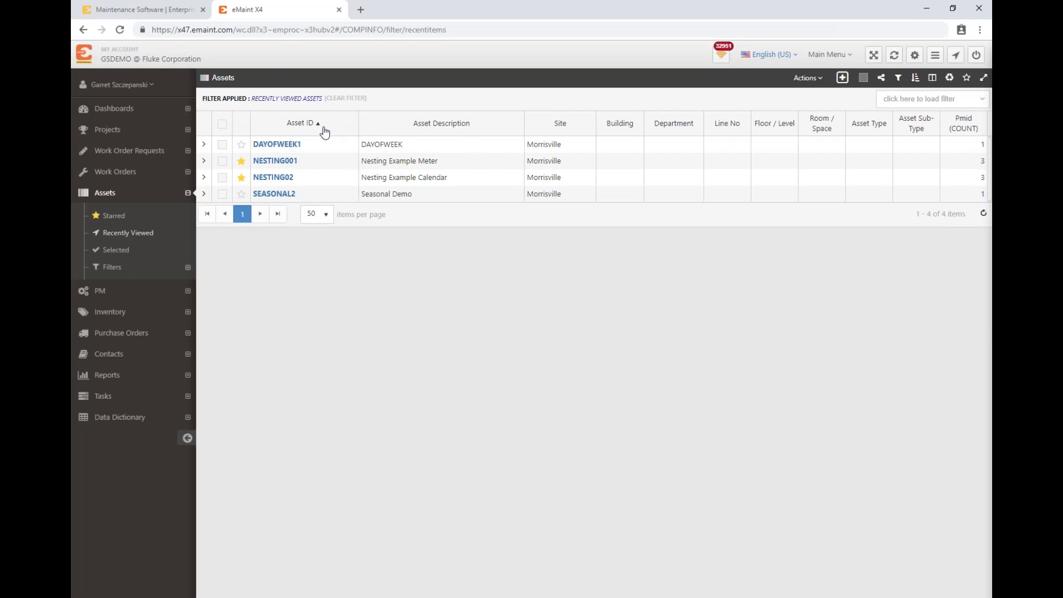
{"action": "left_click", "coordinate": [276, 193]}
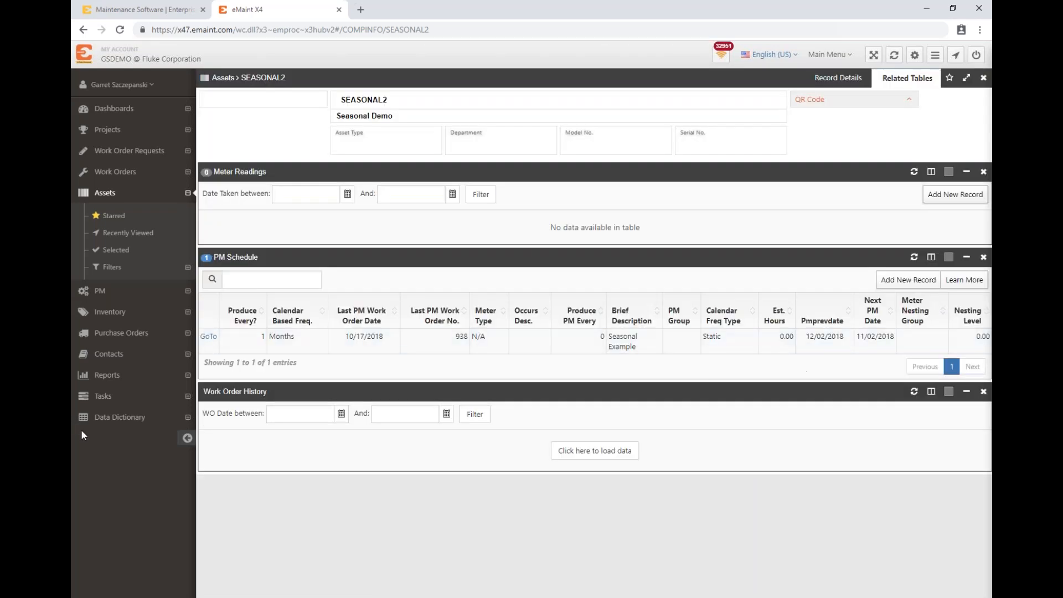
{"action": "left_click", "coordinate": [209, 339]}
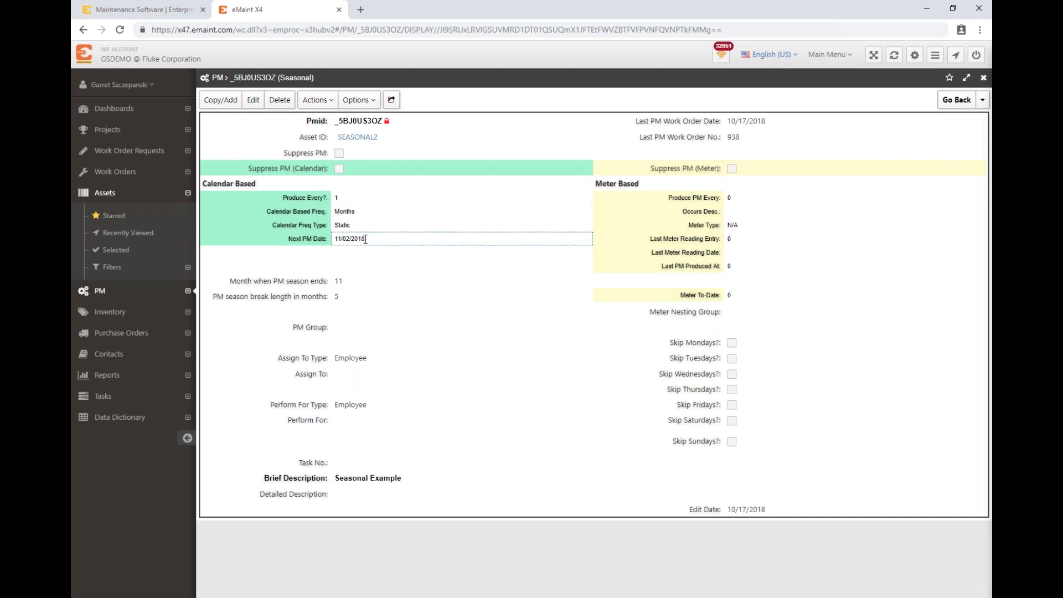
Step: Manually generate a work order for the Seasonal Example PM, and return to the Seasonal PM record
{"action": "left_click", "coordinate": [316, 100]}
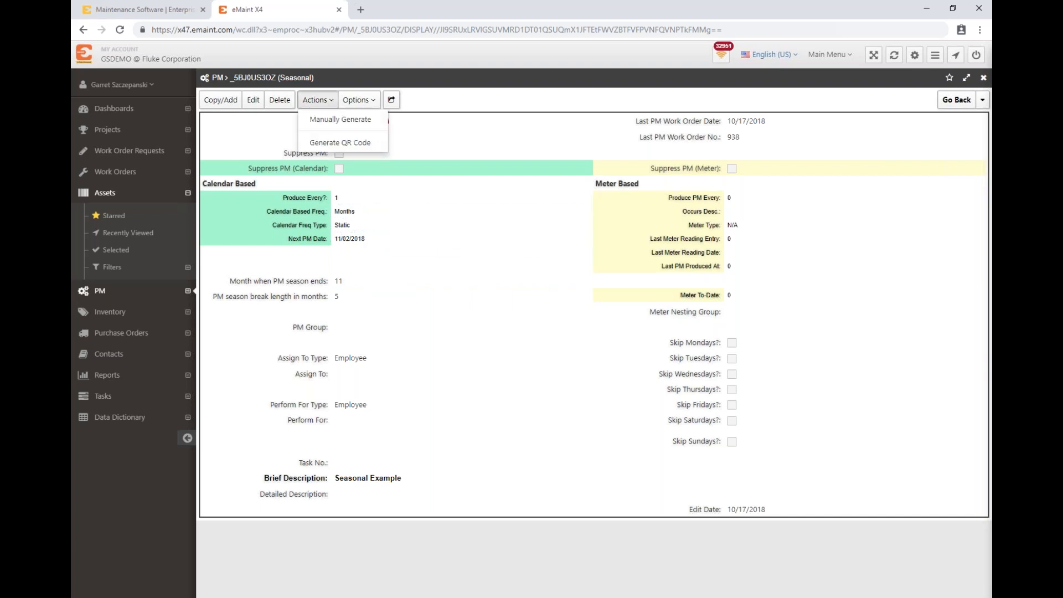
{"action": "left_click", "coordinate": [329, 120]}
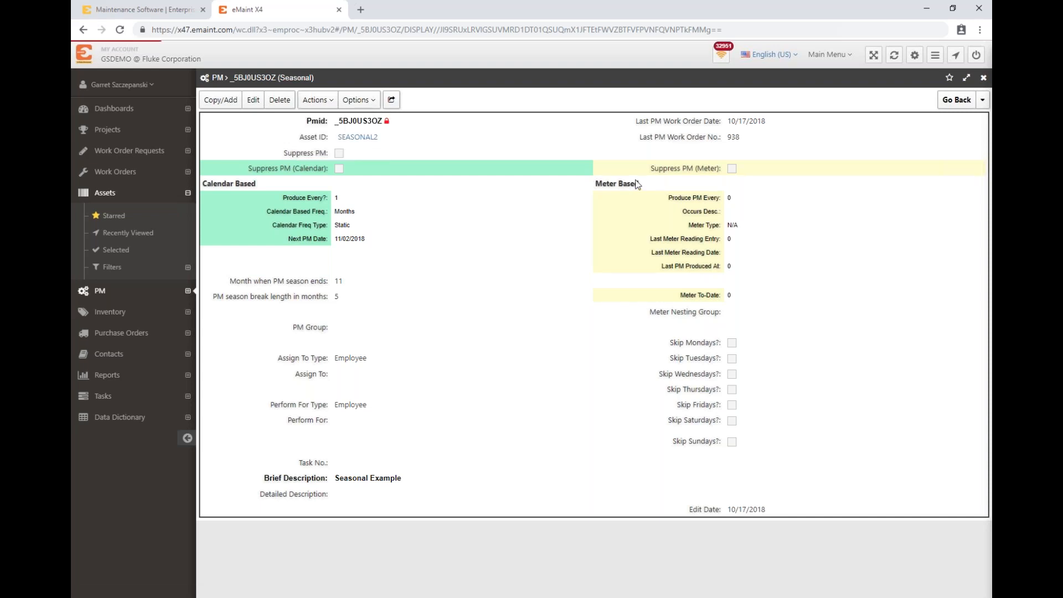
{"action": "left_click", "coordinate": [949, 576]}
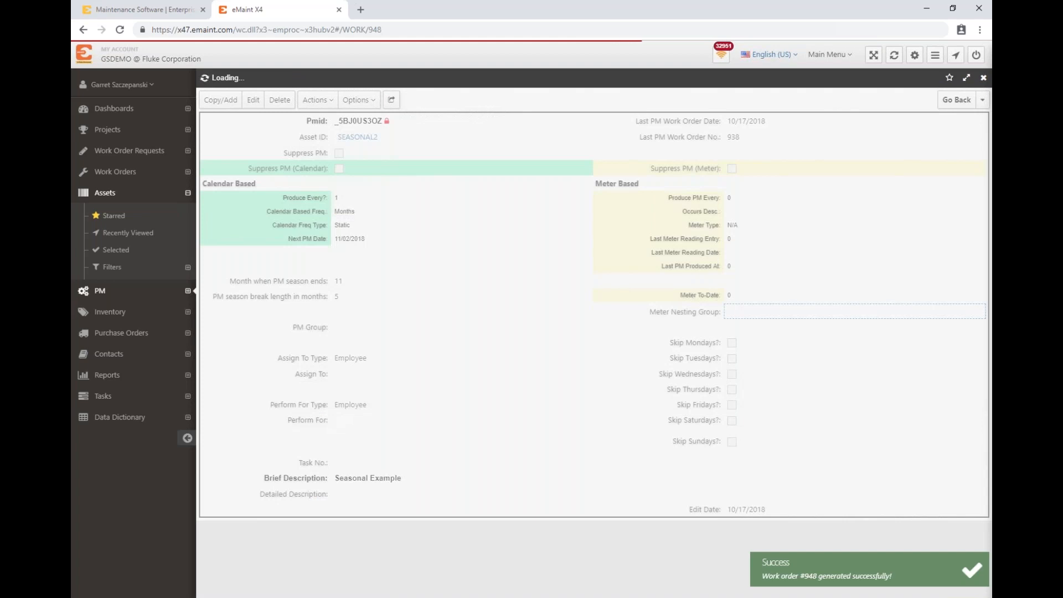
{"action": "left_click", "coordinate": [983, 172]}
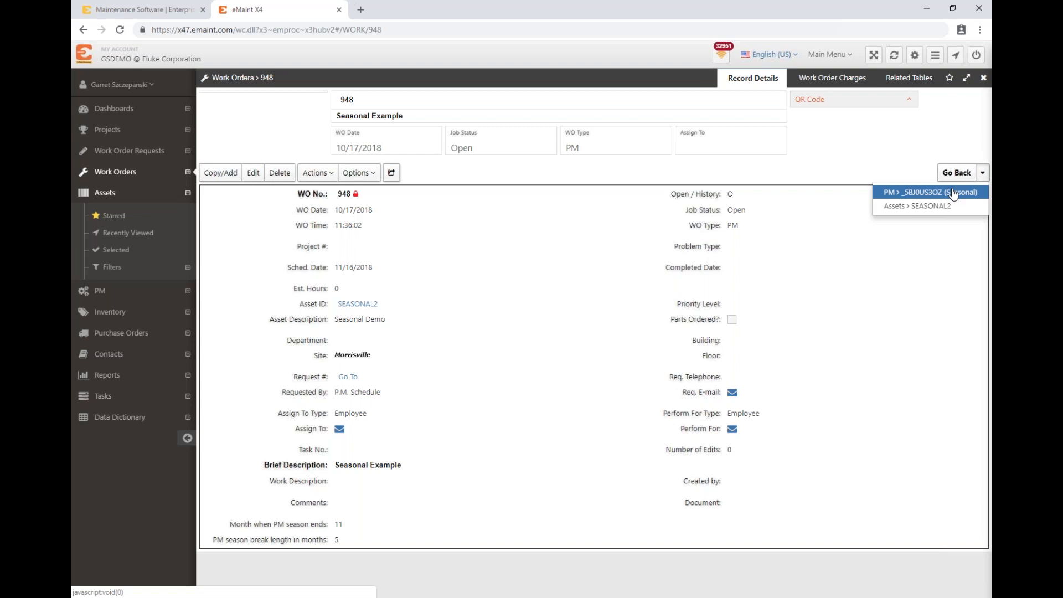
{"action": "left_click", "coordinate": [953, 193]}
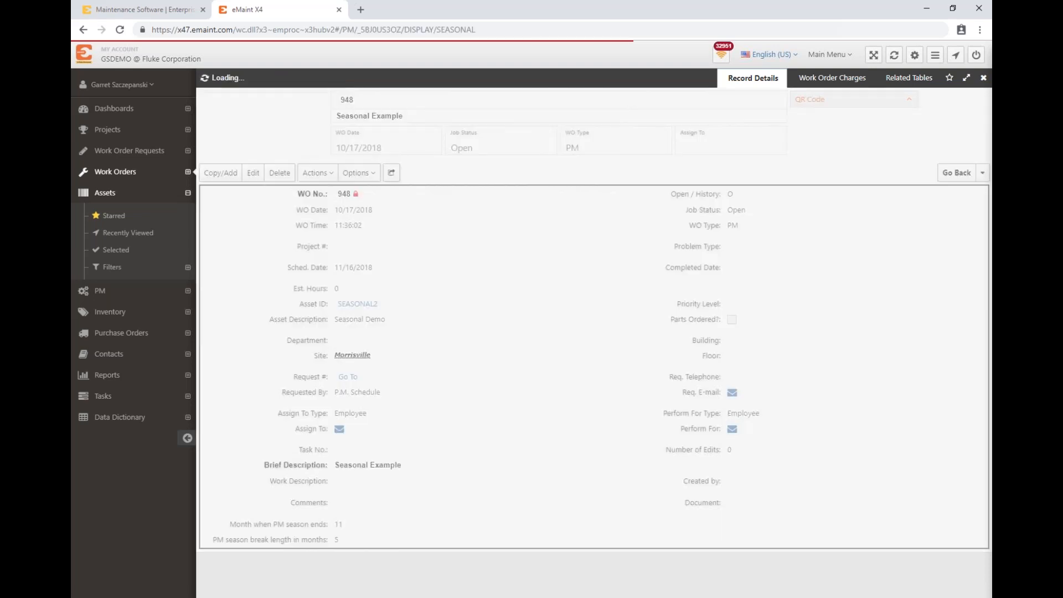